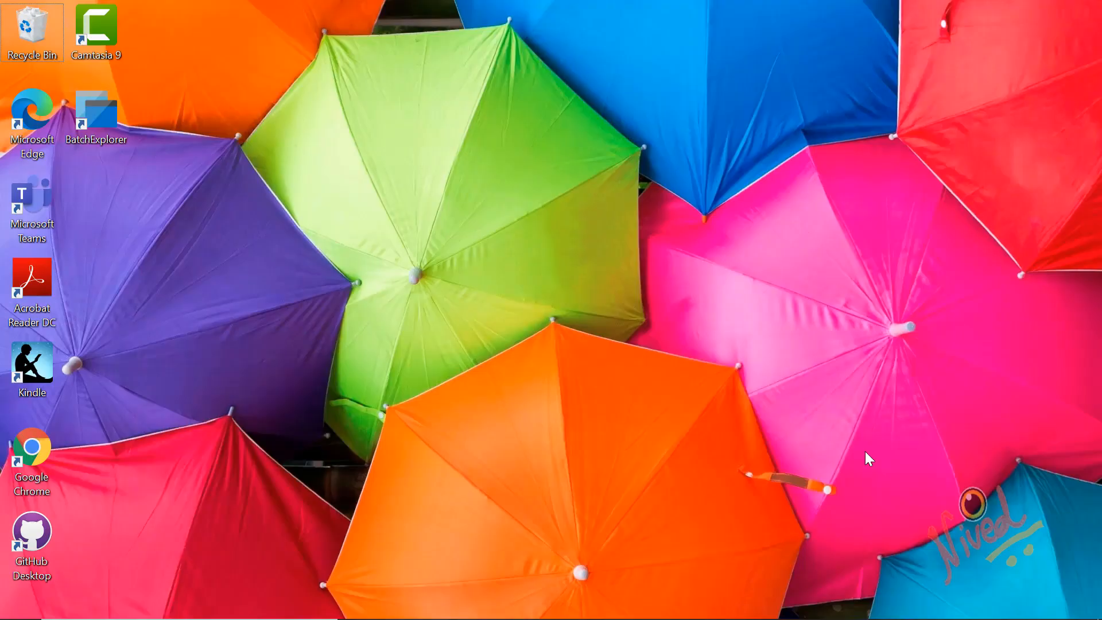
# Step: Switch to the Azure portal in Microsoft Edge and start adding a new virtual machine
pyautogui.press('super')
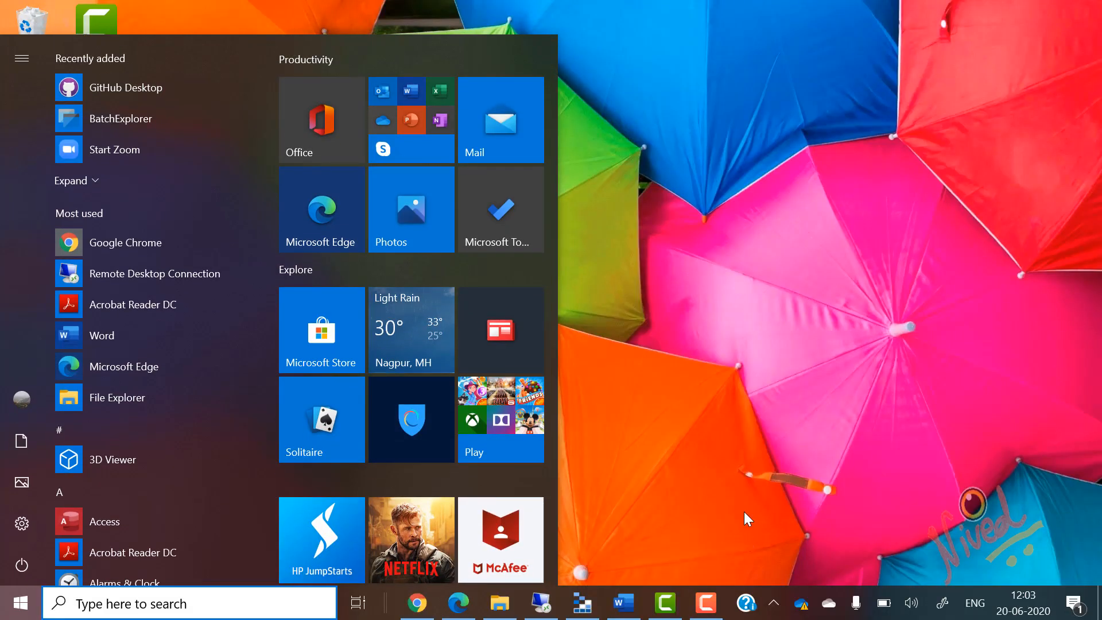
pyautogui.click(736, 501)
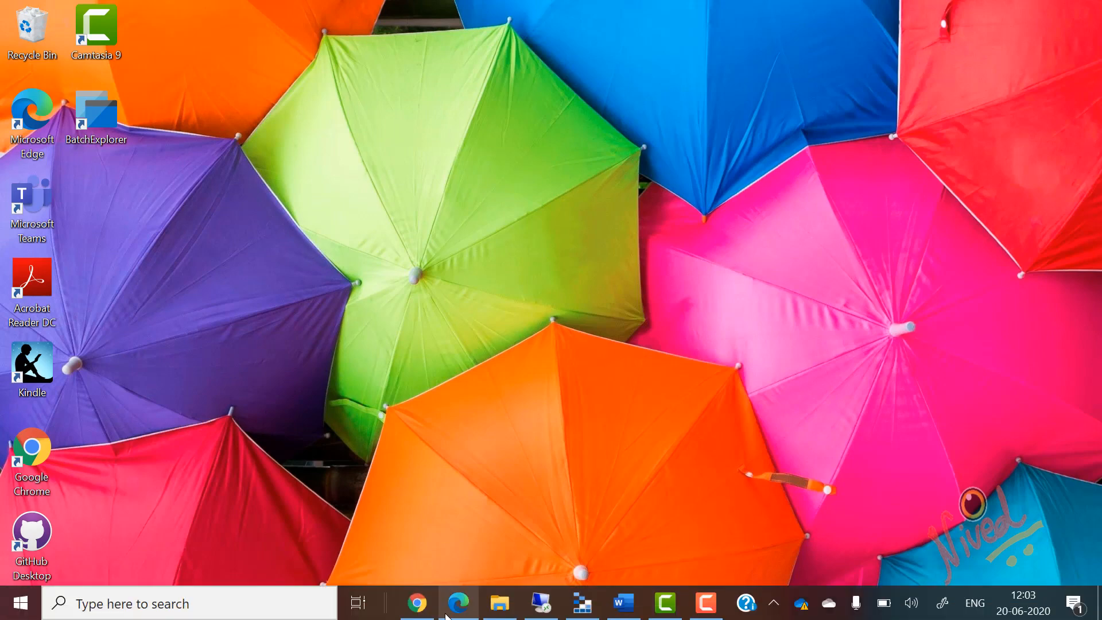
pyautogui.click(459, 603)
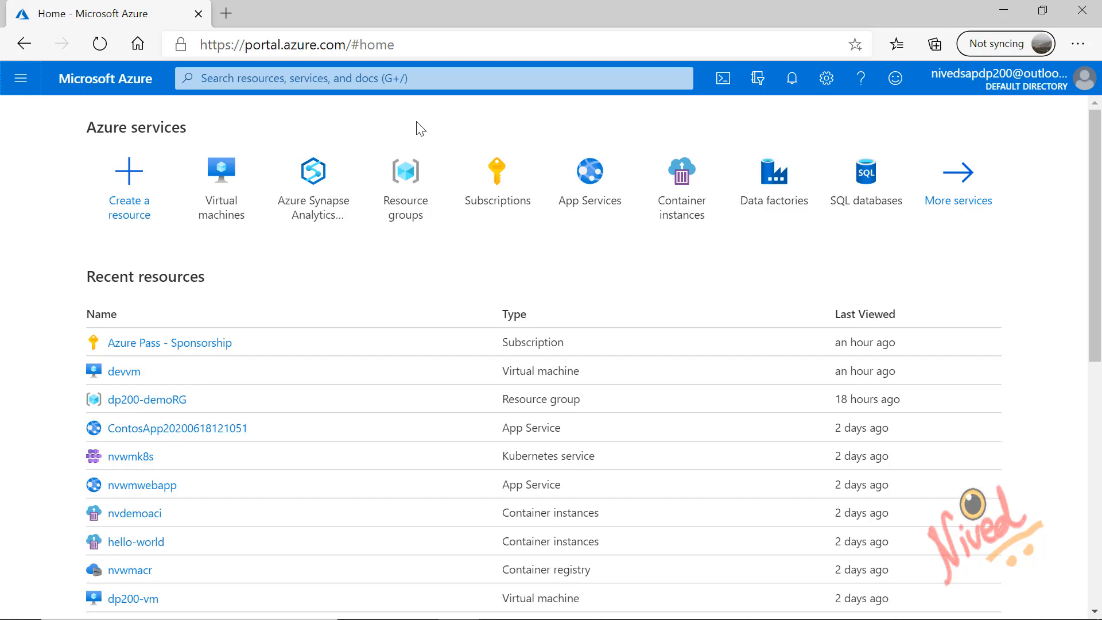
pyautogui.click(231, 200)
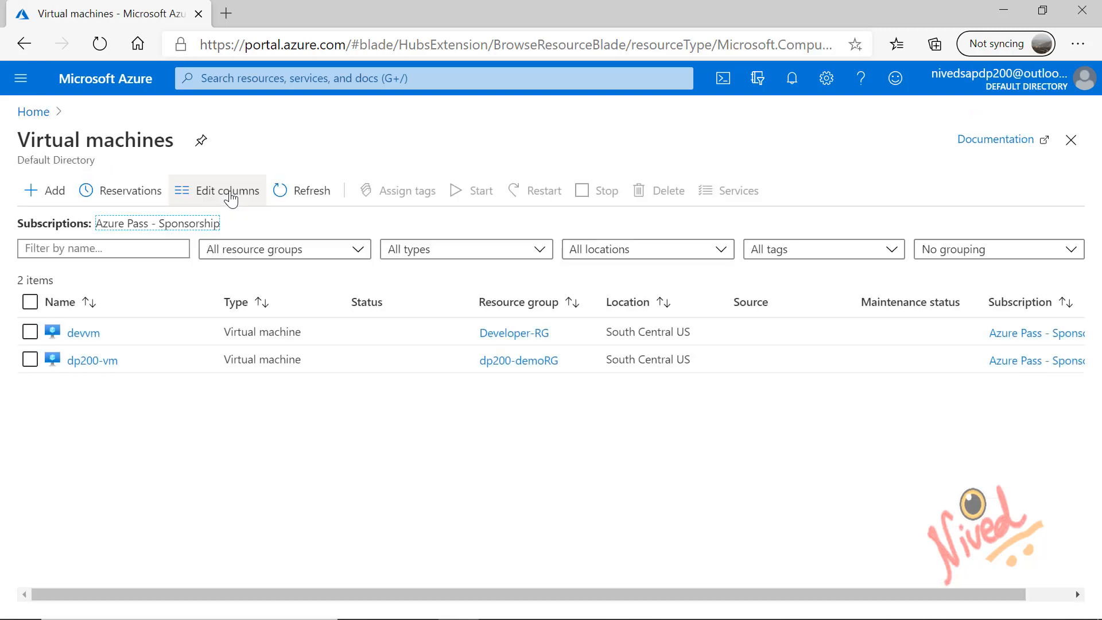
pyautogui.click(48, 198)
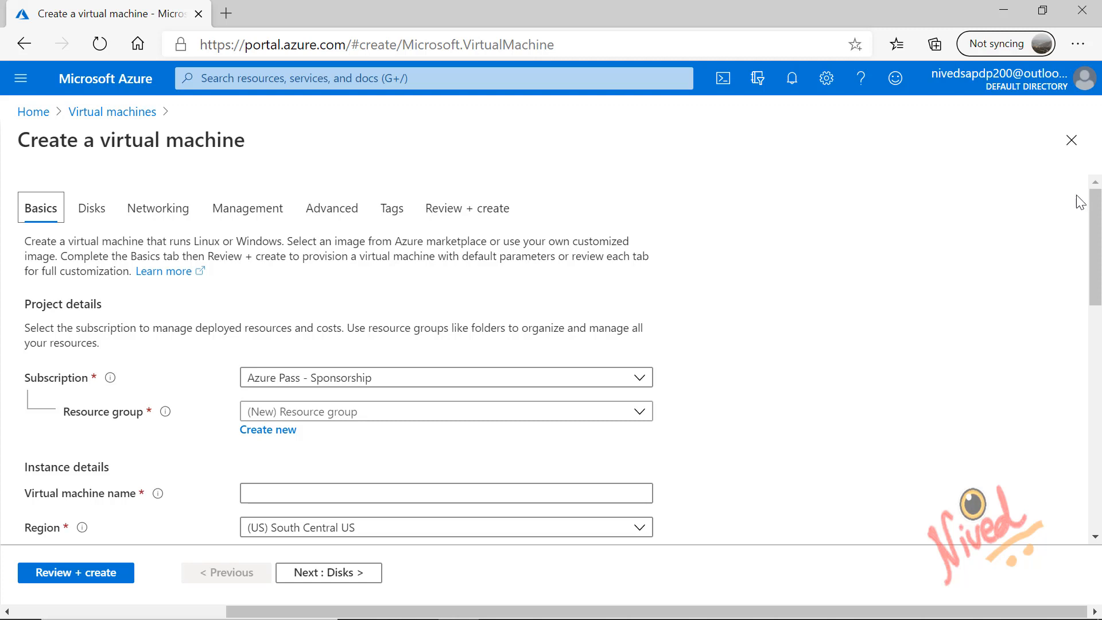
# Step: Create a new resource group named developerai-rg for the virtual machine
pyautogui.scroll(-1, 1095, 214)
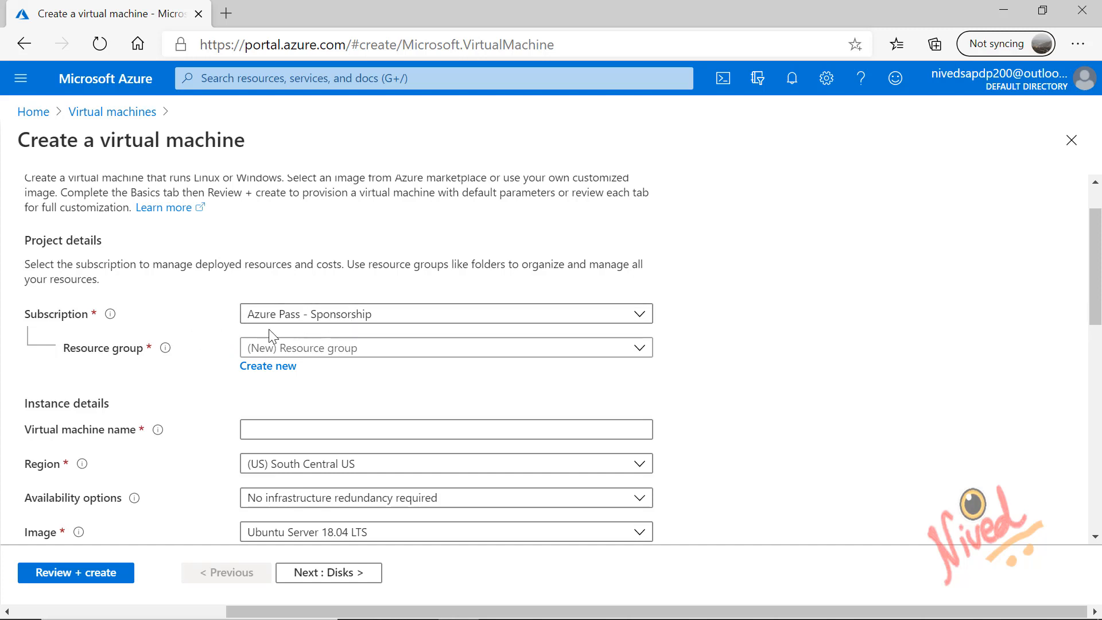
pyautogui.click(281, 369)
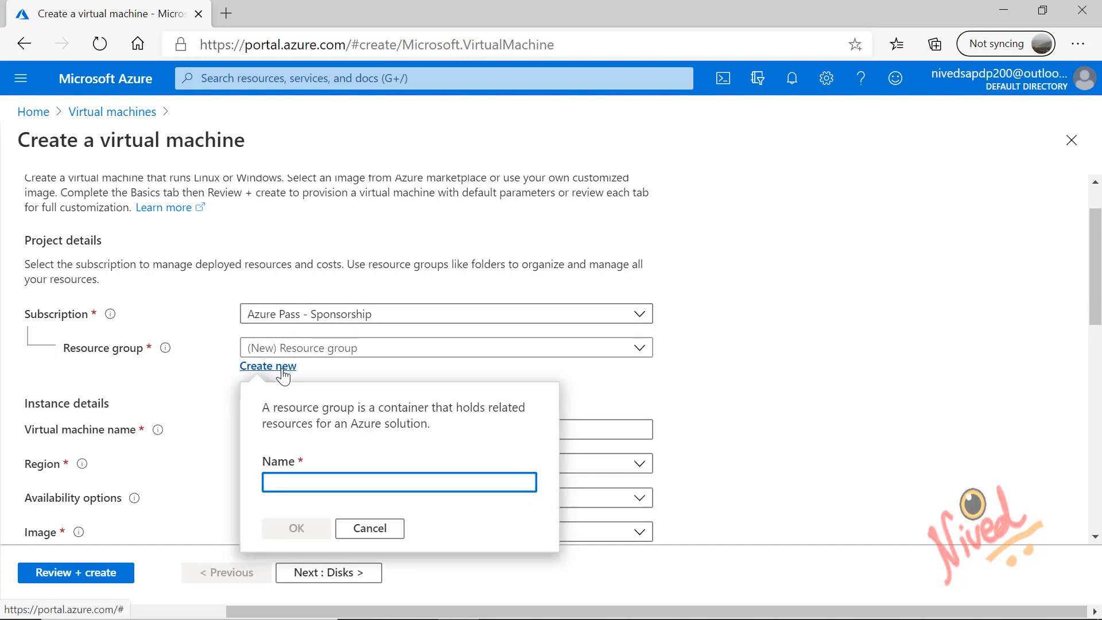
pyautogui.write('develope')
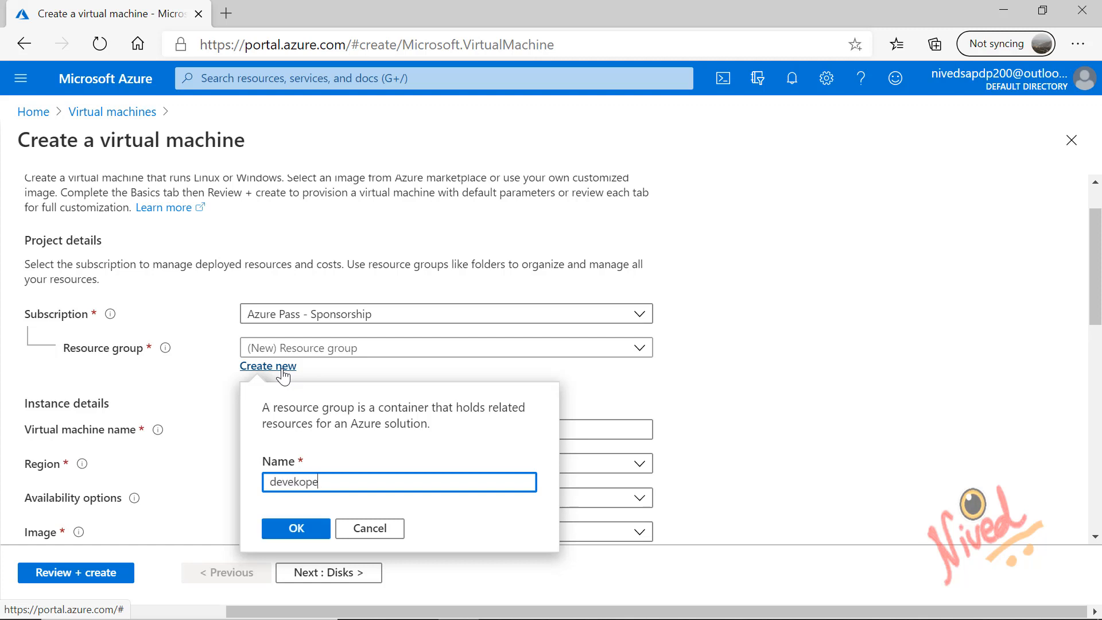
pyautogui.press('BackSpace')
pyautogui.press('BackSpace')
pyautogui.press('BackSpace')
pyautogui.press('BackSpace')
pyautogui.press('BackSpace')
pyautogui.press('BackSpace')
pyautogui.press('BackSpace')
pyautogui.write('developer-rg')
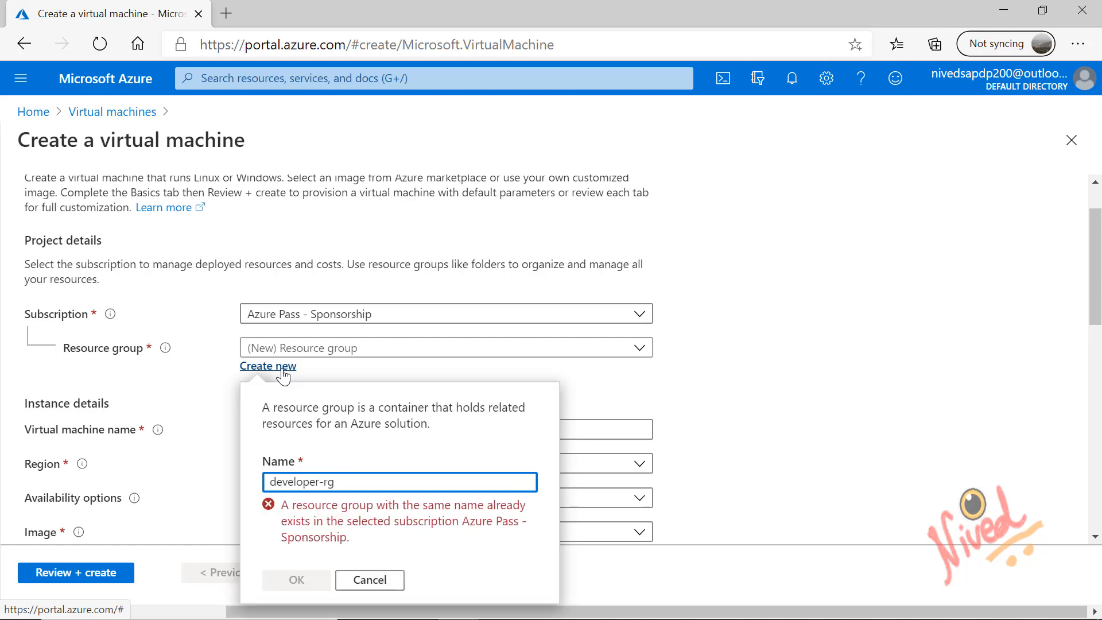
pyautogui.press('BackSpace')
pyautogui.press('BackSpace')
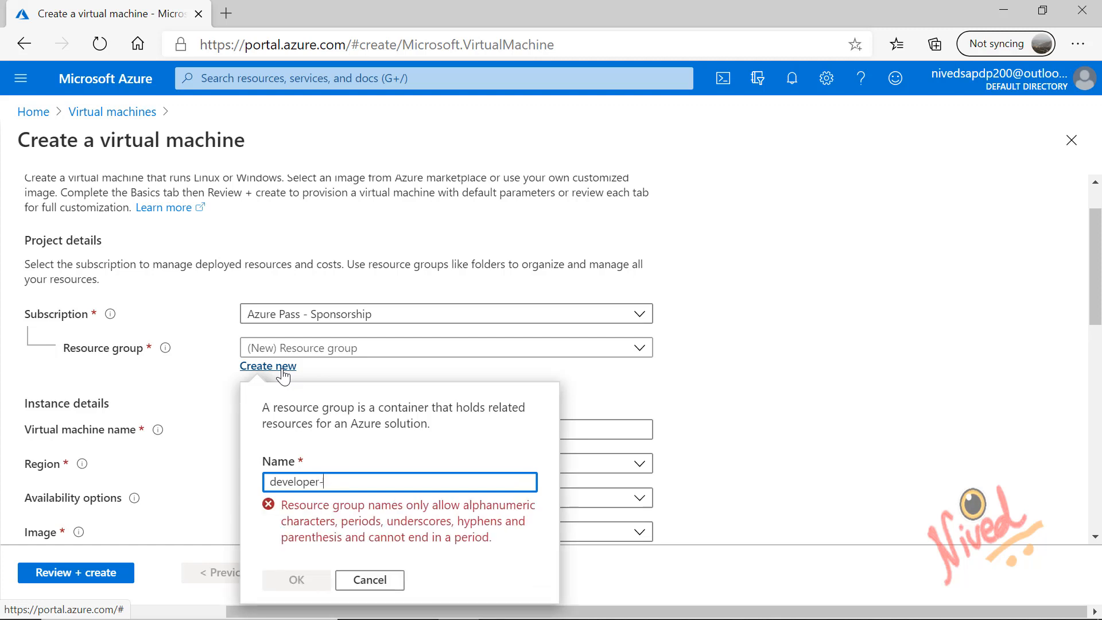
pyautogui.press('BackSpace')
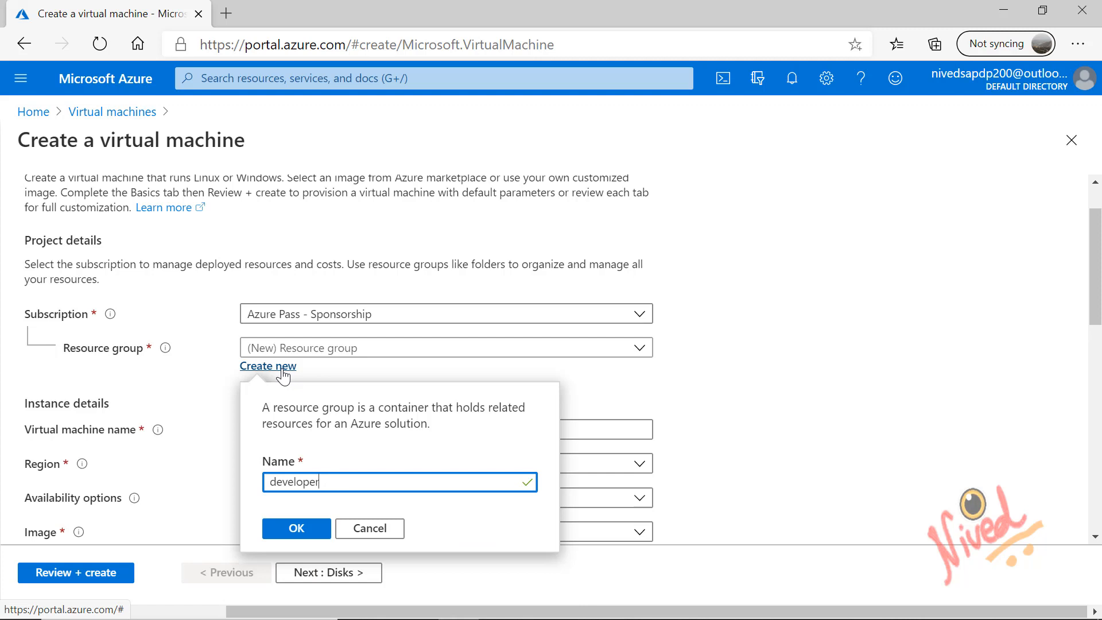
pyautogui.write('ai-rg')
pyautogui.press('Return')
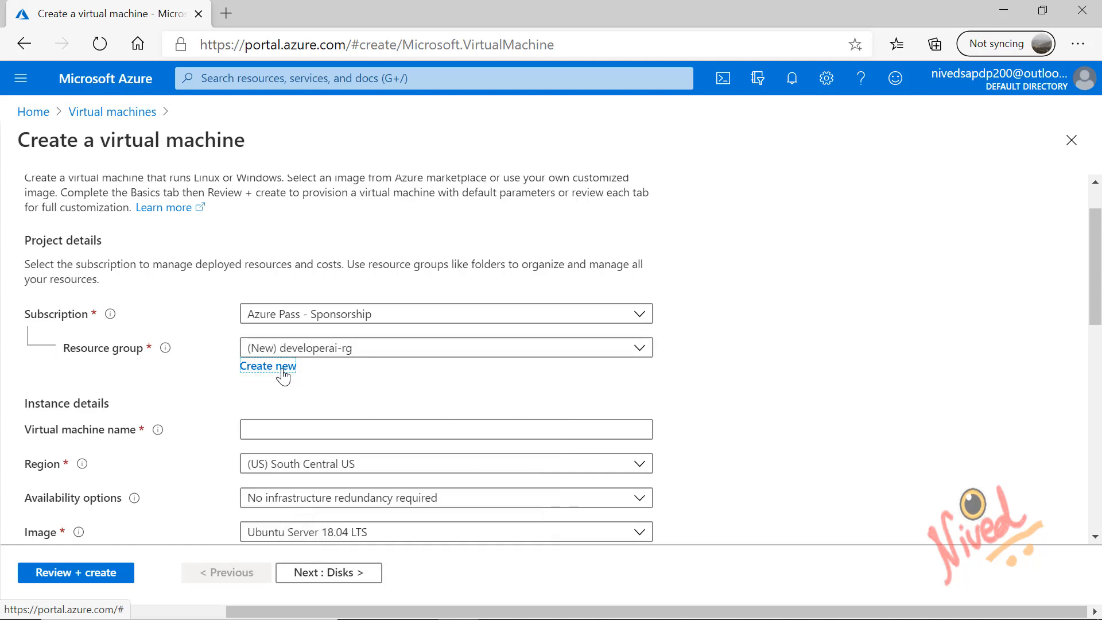
# Step: Name the virtual machine developervm and set its region to (US) East US
pyautogui.click(368, 434)
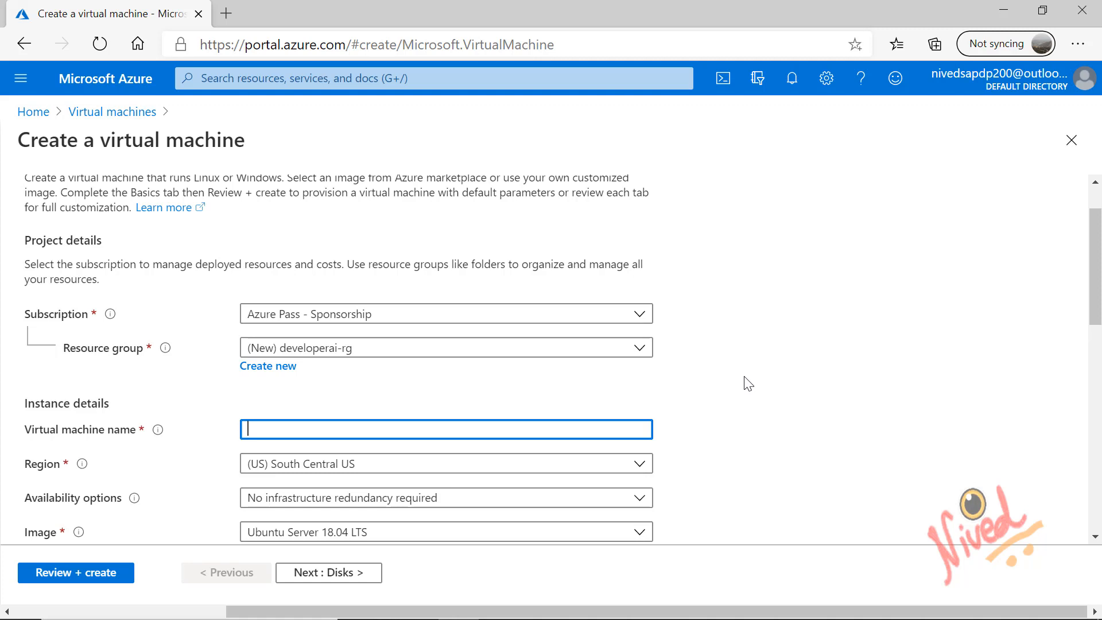
pyautogui.write('developervm')
pyautogui.moveTo(1099, 297); pyautogui.dragTo(1099, 310)
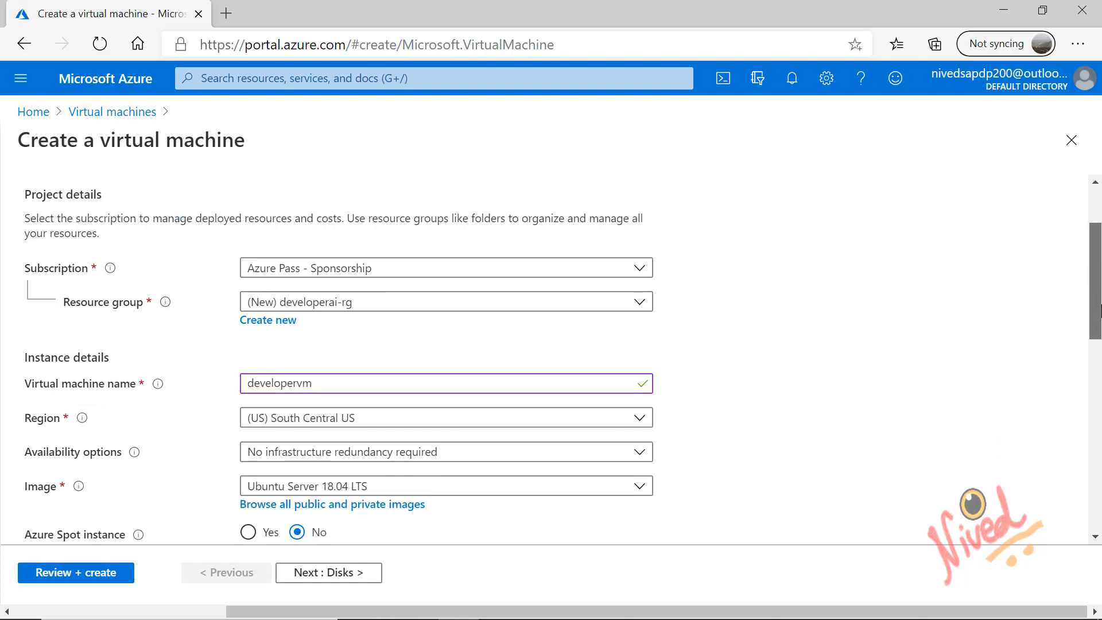
pyautogui.scroll(-3, 985, 321)
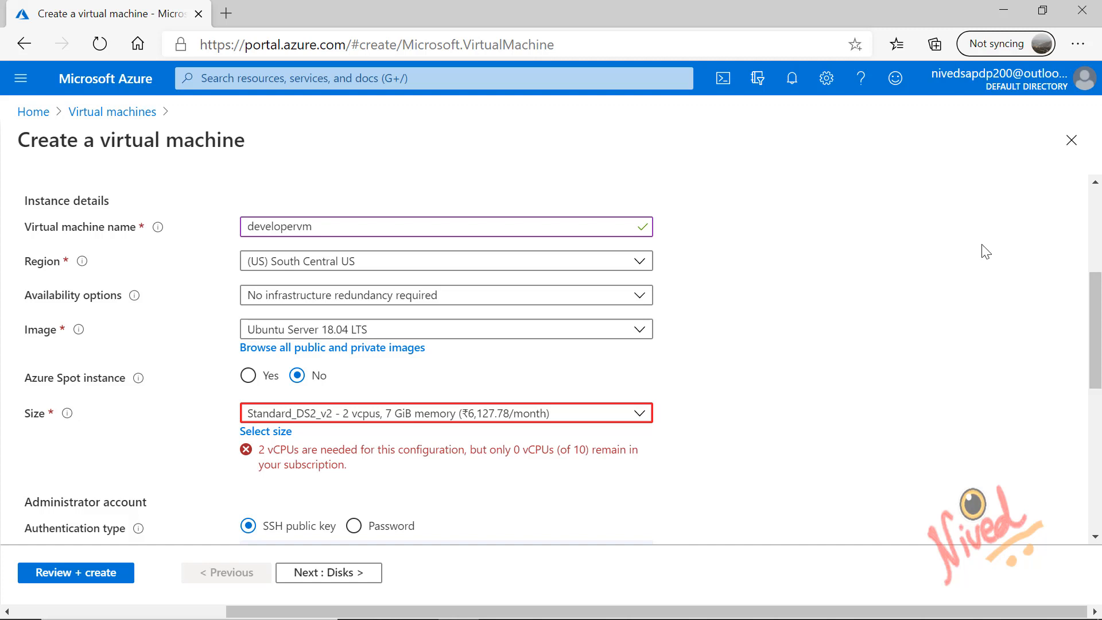
pyautogui.click(640, 262)
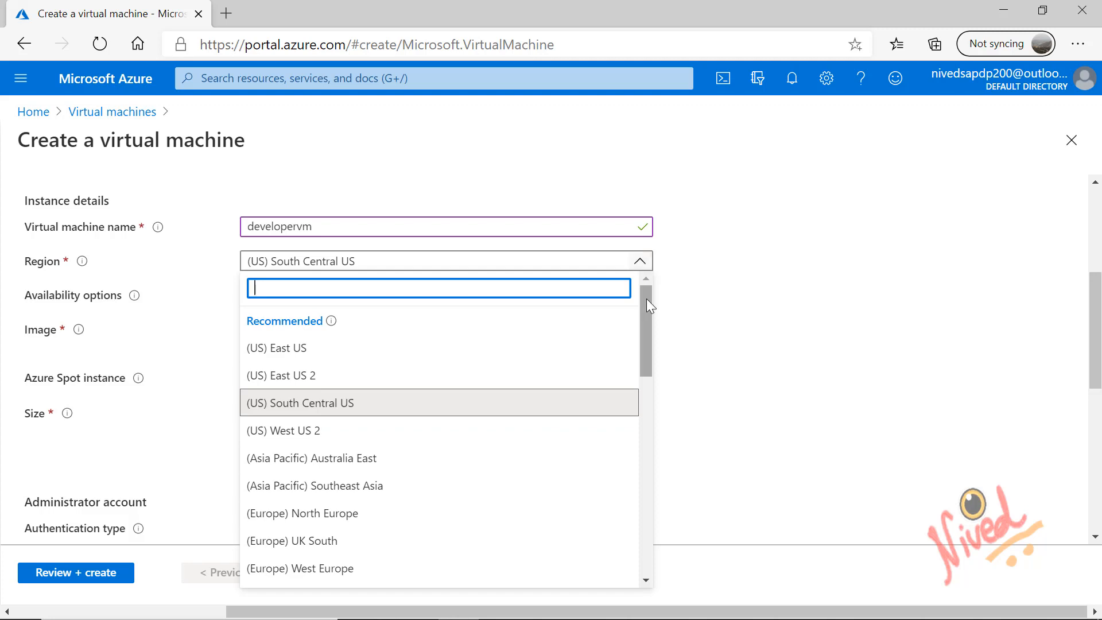
pyautogui.click(331, 348)
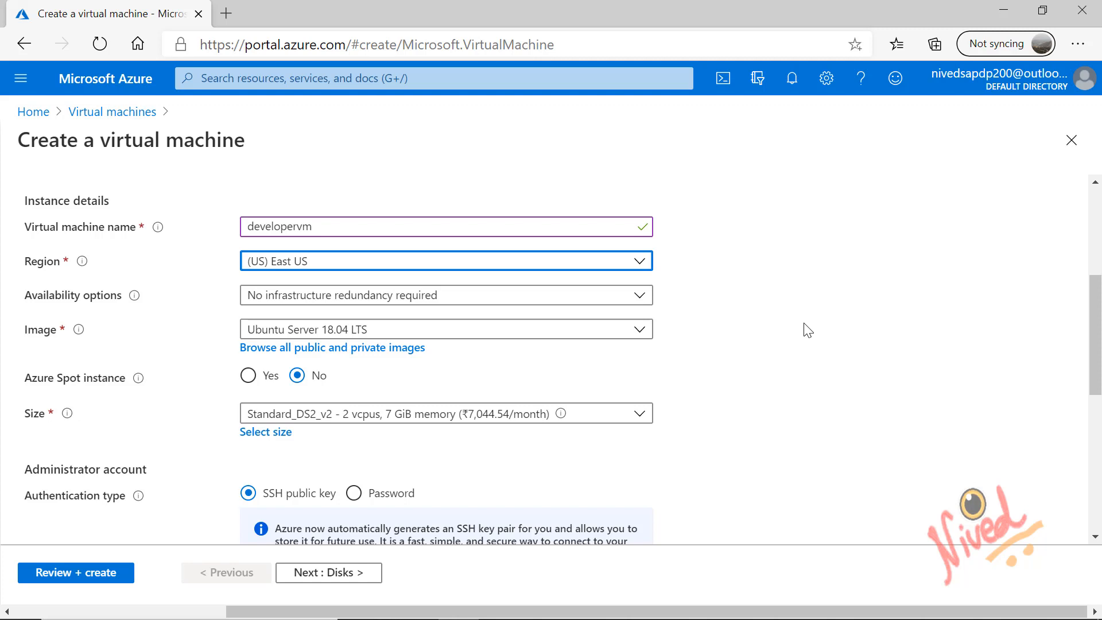
# Step: Set the virtual machine's image to Windows Server 2019 Datacenter
pyautogui.click(584, 332)
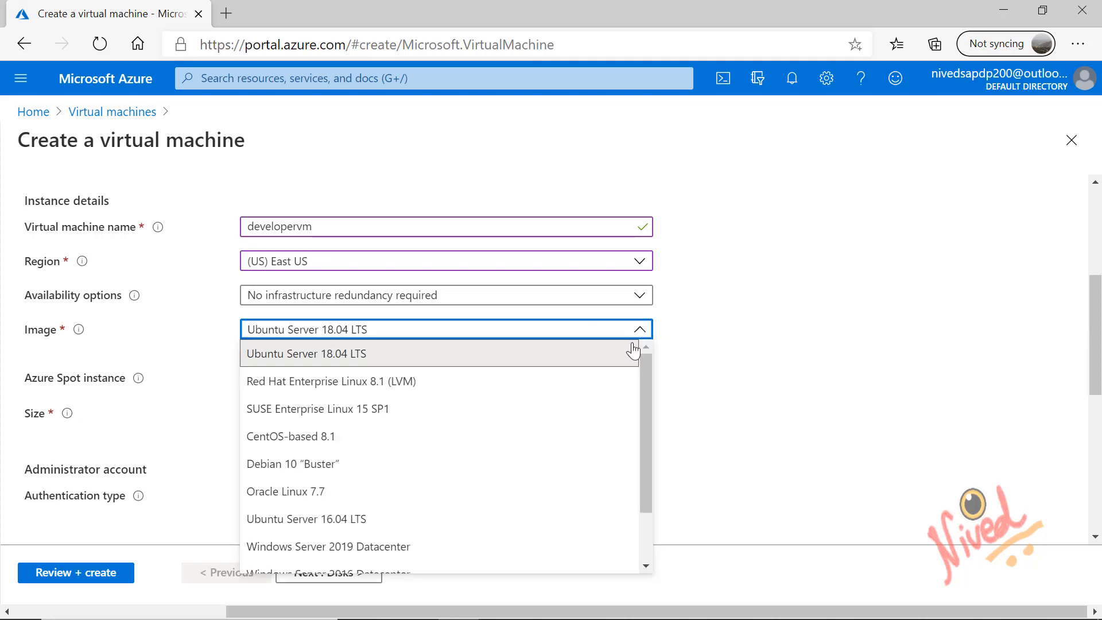
pyautogui.moveTo(649, 367); pyautogui.dragTo(633, 444)
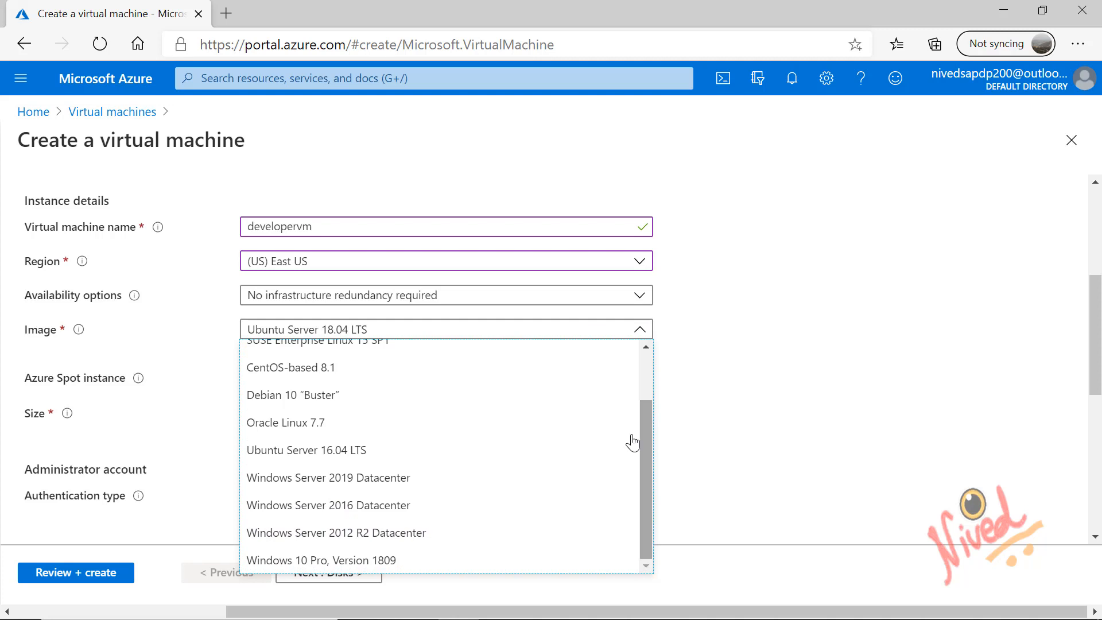
pyautogui.click(356, 484)
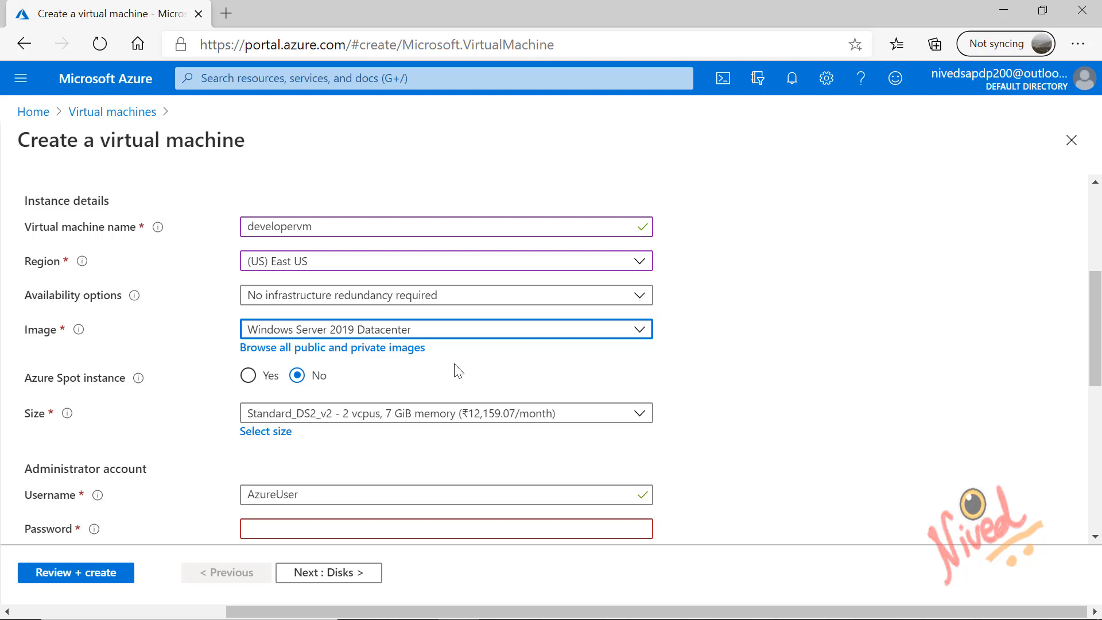
# Step: Search the marketplace images for Visual Studio 2019 and choose Visual Studio 2019 Community (latest release) on Windows Server 2019 (x64) - Gen1
pyautogui.click(377, 348)
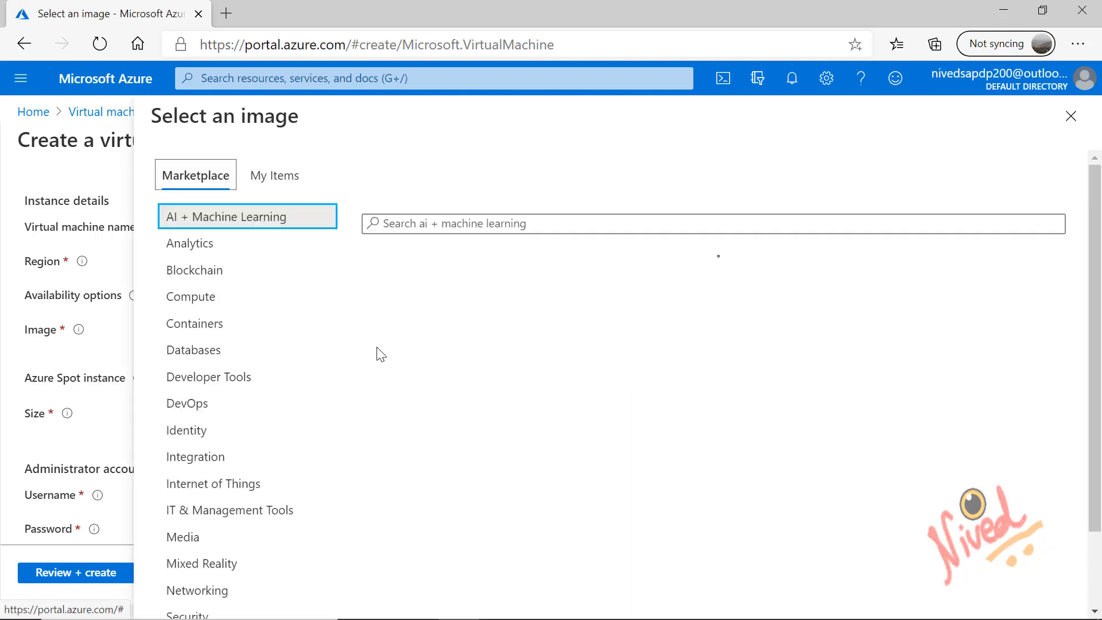
pyautogui.click(442, 224)
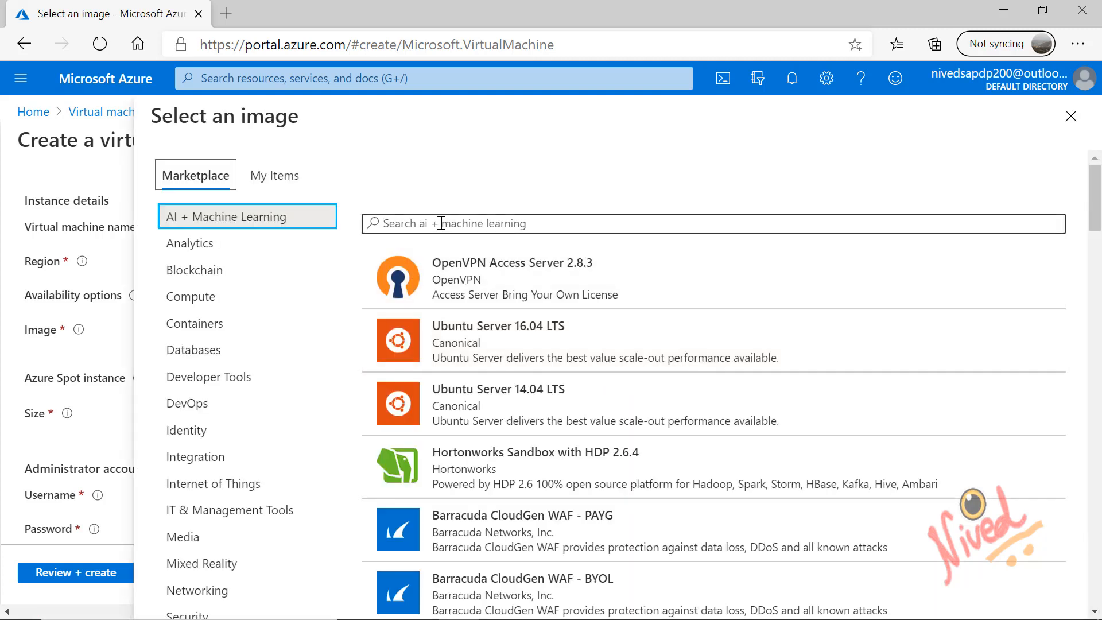
pyautogui.write('Visual ')
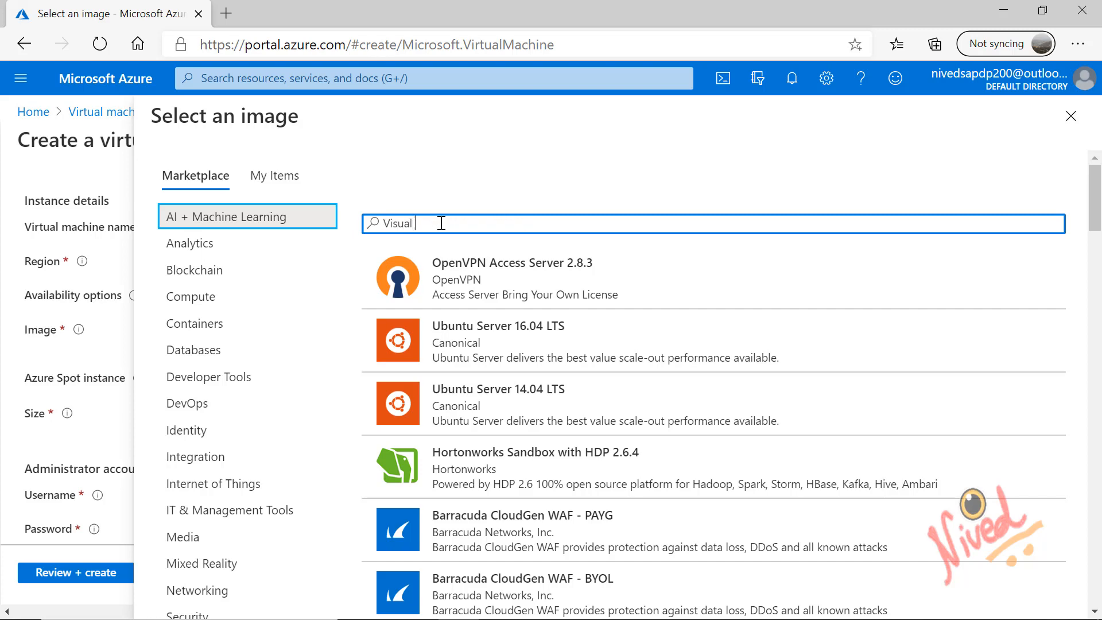
pyautogui.write('Studio 2019')
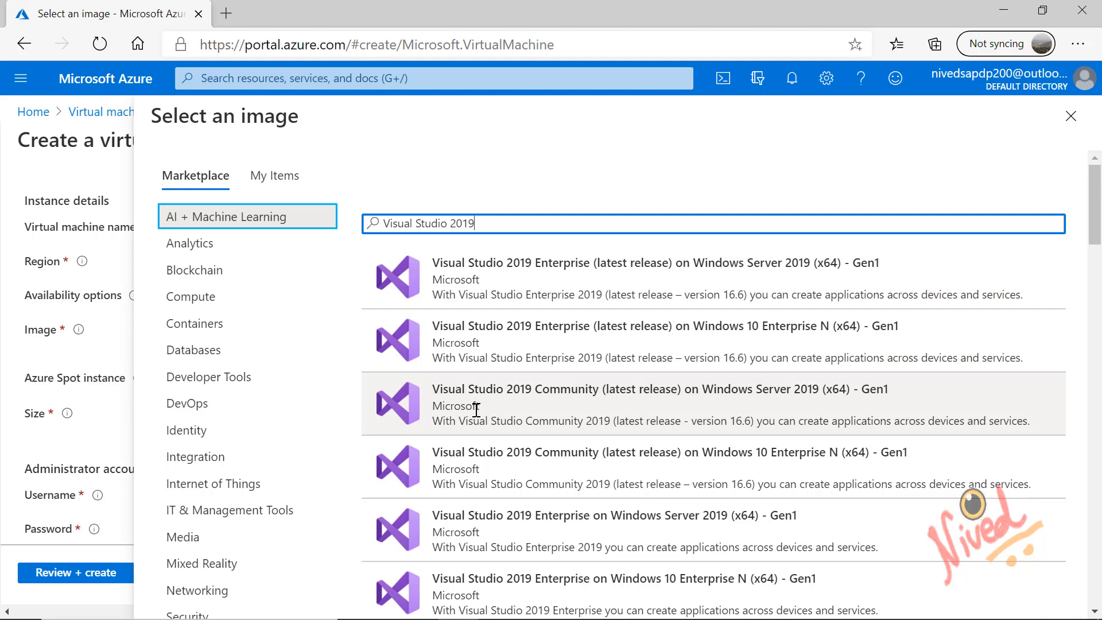
pyautogui.click(503, 396)
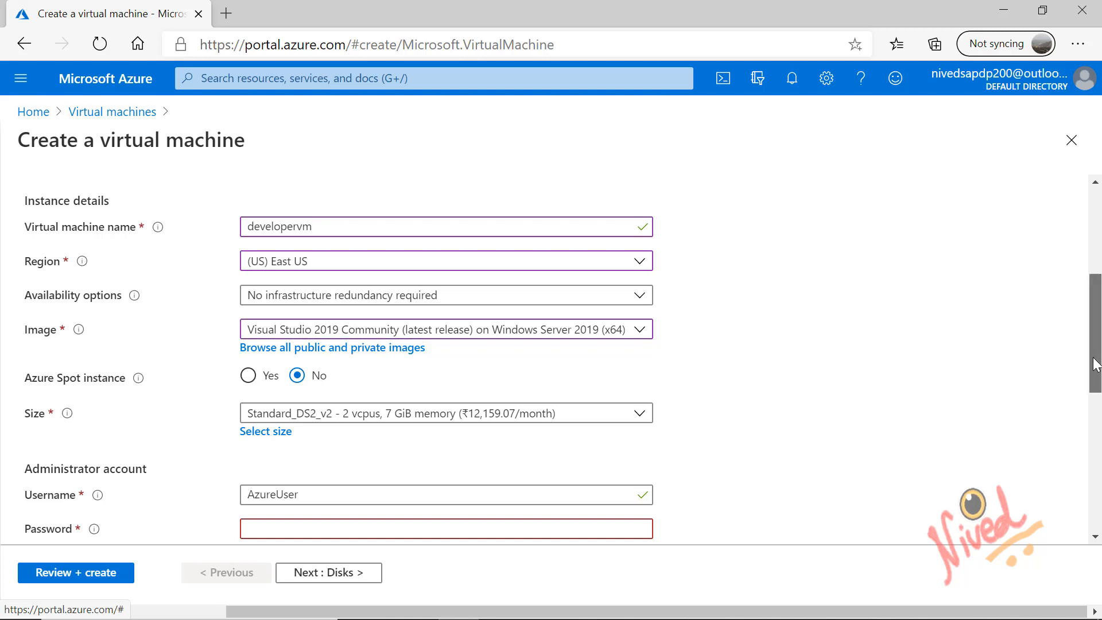
# Step: Set the virtual machine size to Standard_D4s_v3 with 4 vcpus and 16 GiB memory
pyautogui.scroll(-2, 1093, 363)
pyautogui.scroll(-1, 1094, 363)
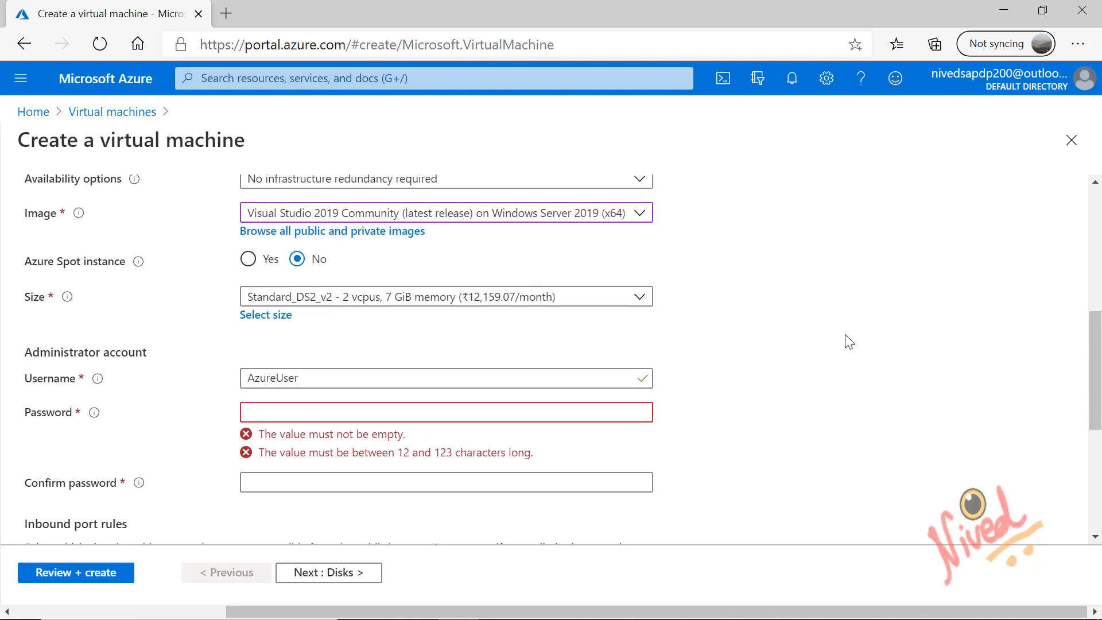
pyautogui.click(638, 298)
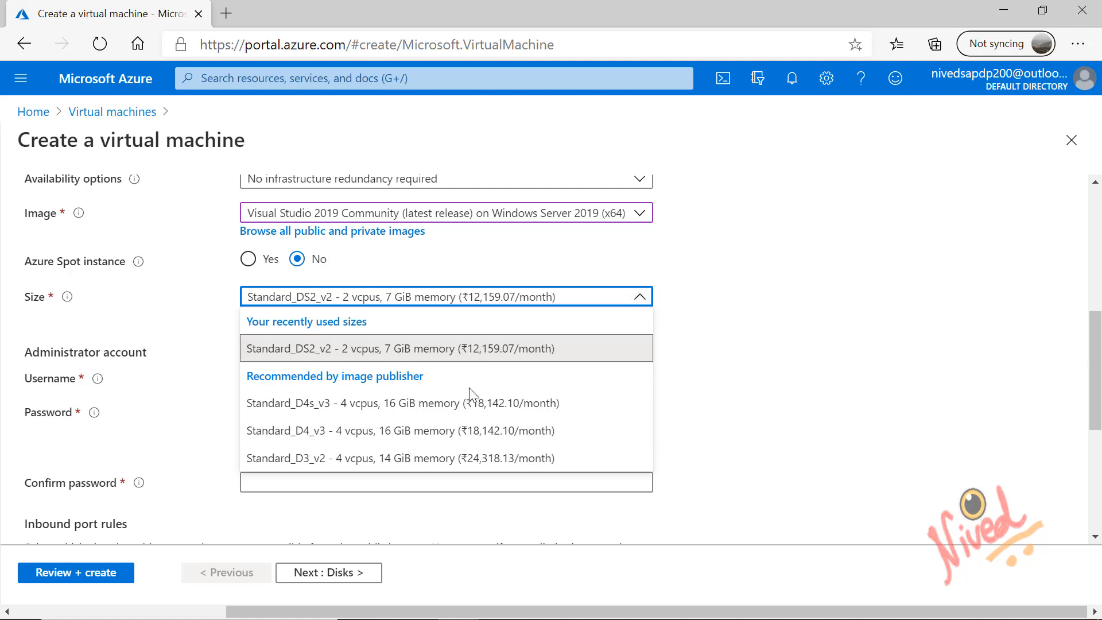
pyautogui.click(454, 403)
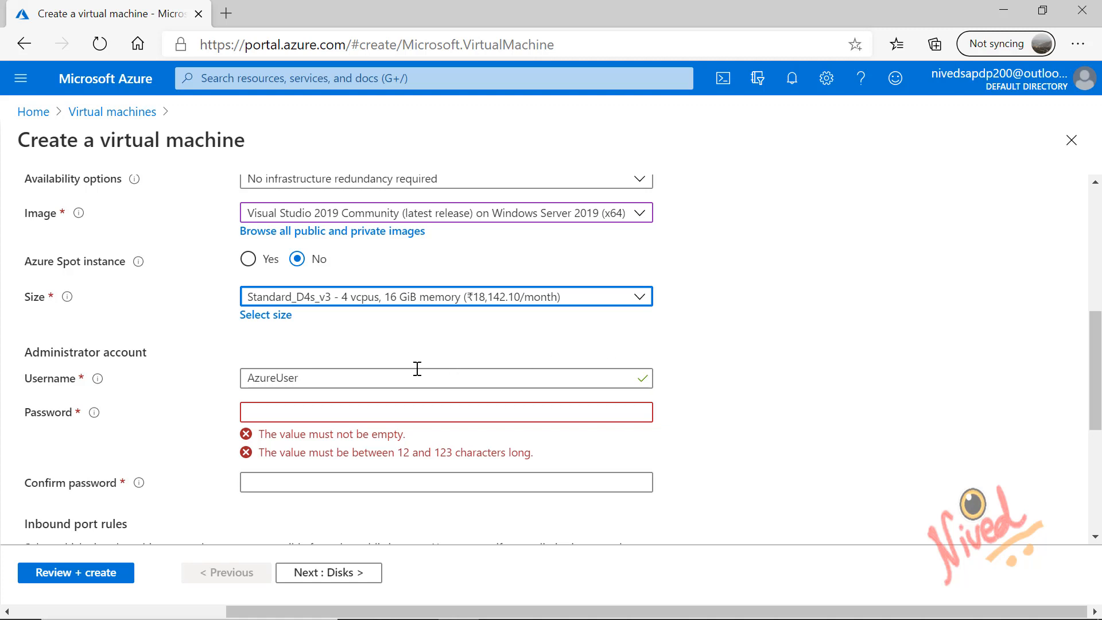
# Step: Replace the administrator account's default username with developer
pyautogui.click(379, 377)
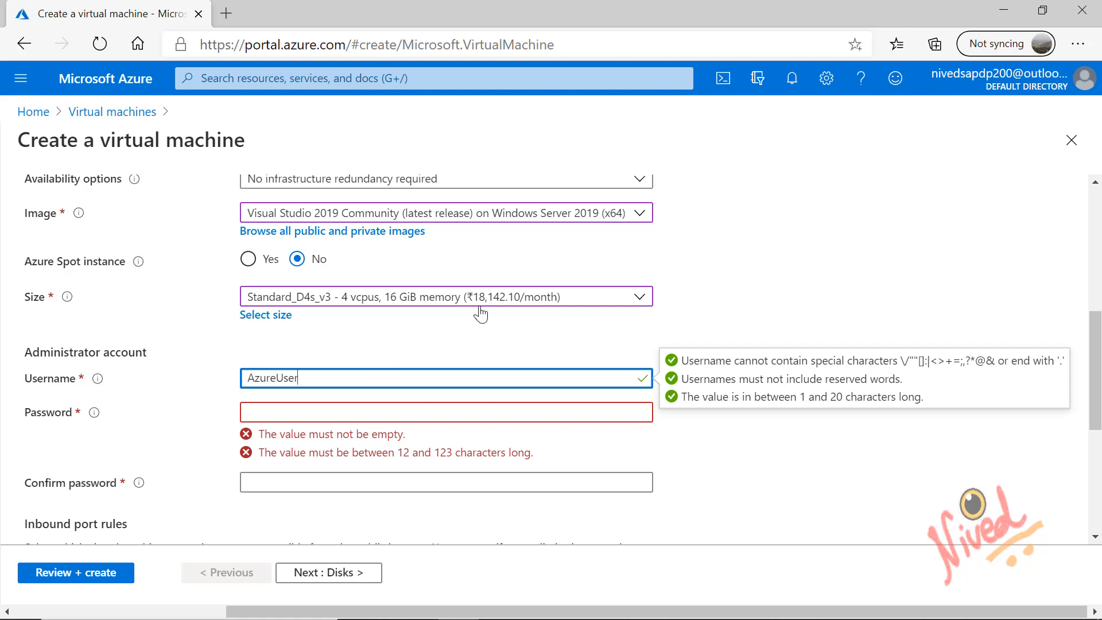
pyautogui.press('BackSpace')
pyautogui.press('BackSpace')
pyautogui.press('BackSpace')
pyautogui.press('BackSpace')
pyautogui.press('BackSpace')
pyautogui.press('BackSpace')
pyautogui.press('BackSpace')
pyautogui.press('BackSpace')
pyautogui.press('BackSpace')
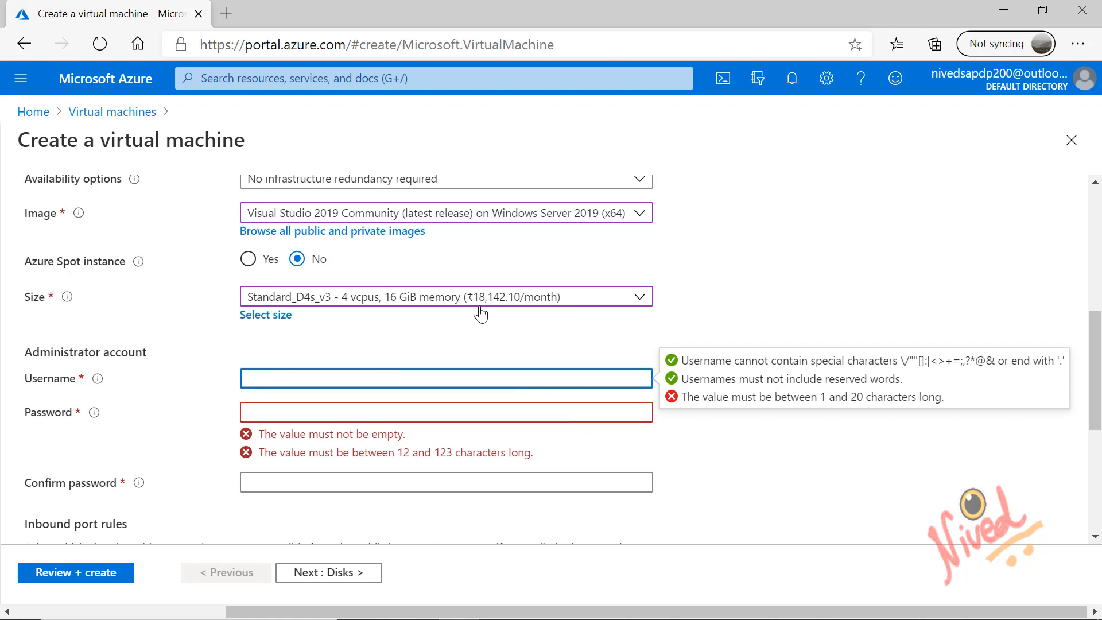
pyautogui.write('developer')
pyautogui.press('Tab')
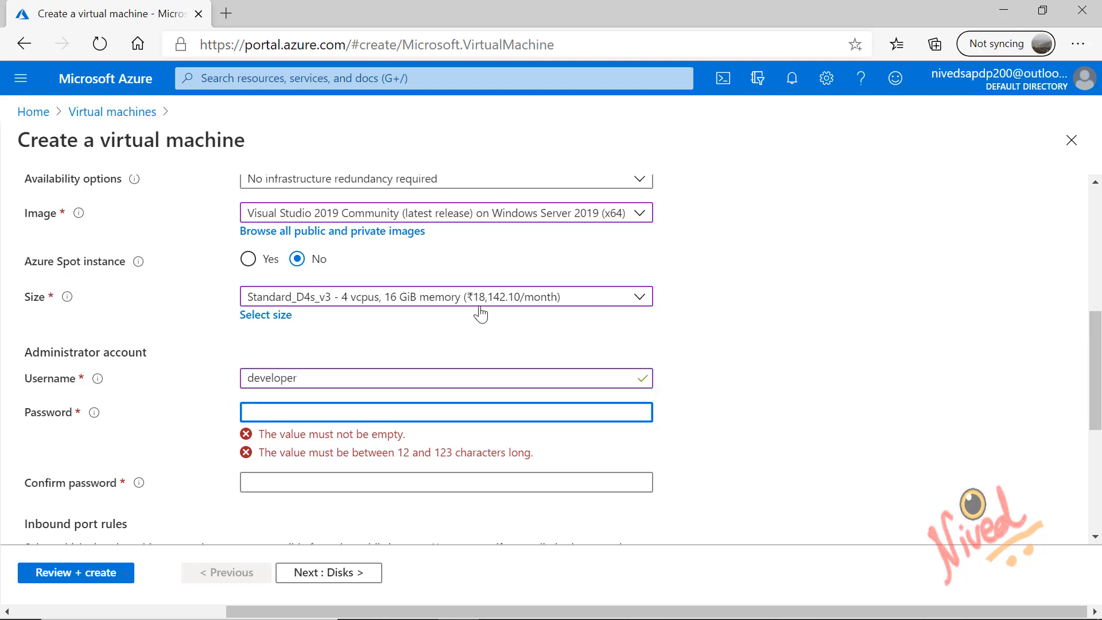
# Step: Enter the administrator account password and repeat it in the confirmation field
pyautogui.write('************')
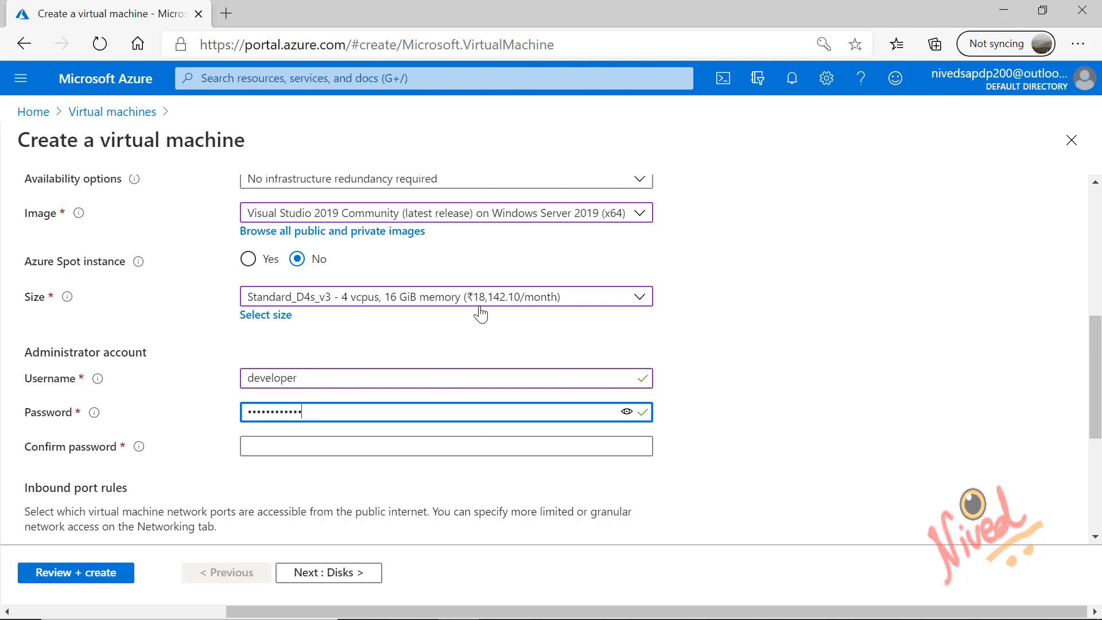
pyautogui.press('Tab')
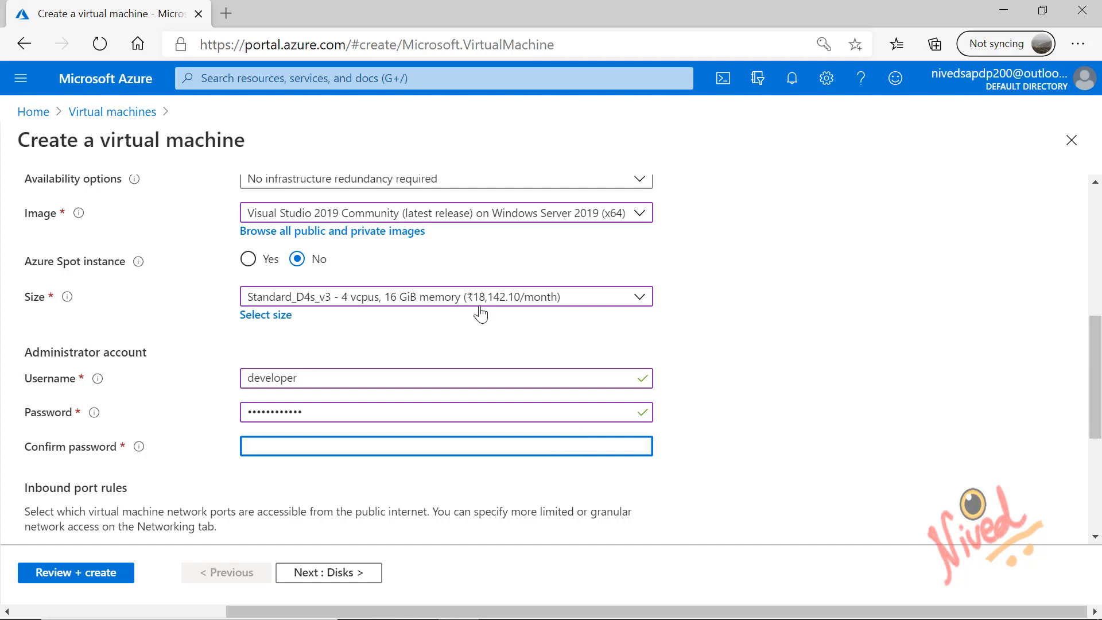
pyautogui.write('••••••••••••')
pyautogui.scroll(-4, 481, 315)
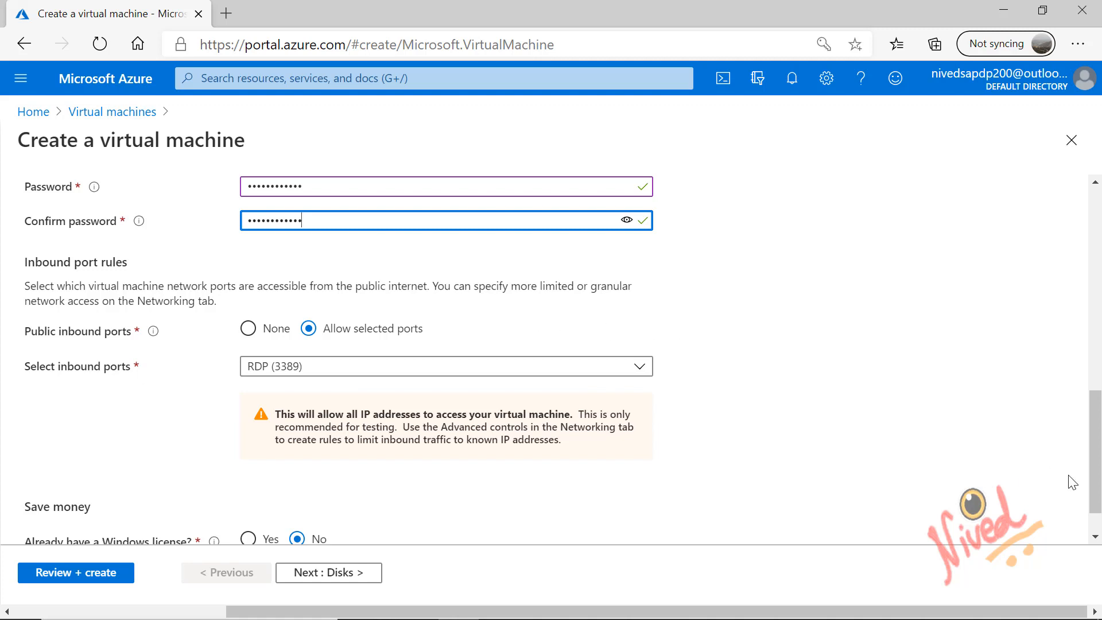
pyautogui.click(1095, 531)
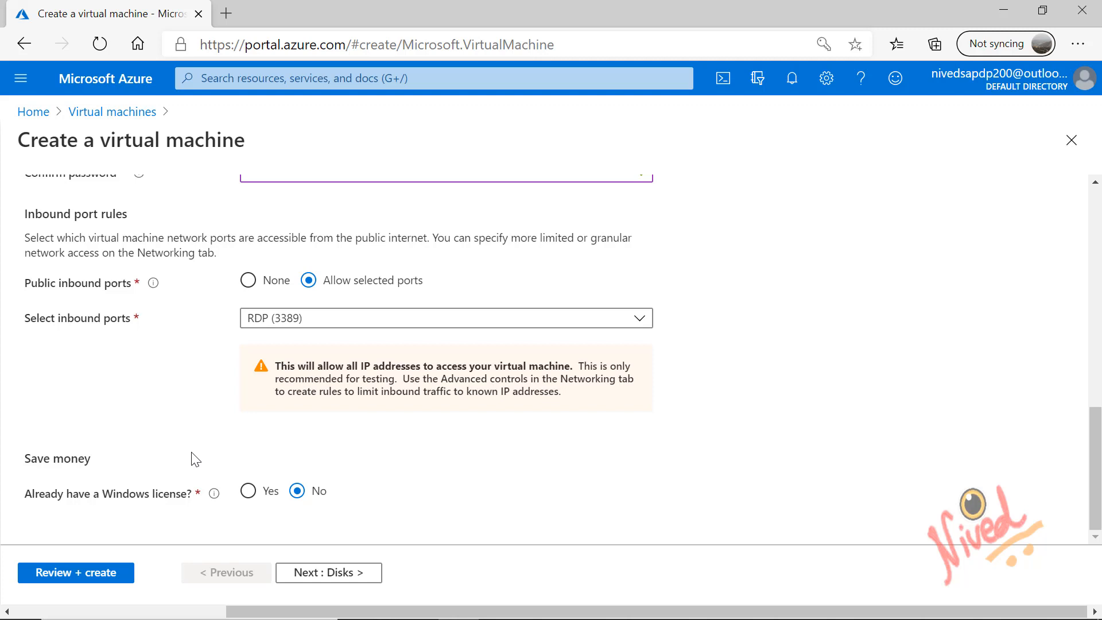
# Step: Declare an existing Windows license of type Windows server and confirm its eligibility for the Azure Hybrid Benefit
pyautogui.click(248, 491)
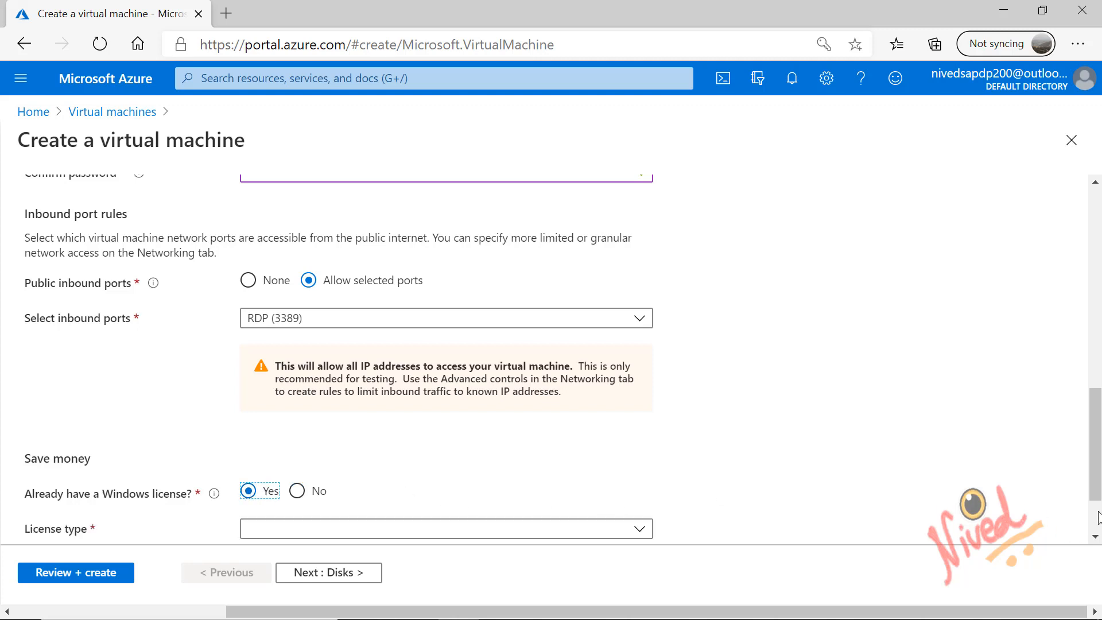
pyautogui.scroll(-1, 1098, 515)
pyautogui.click(641, 436)
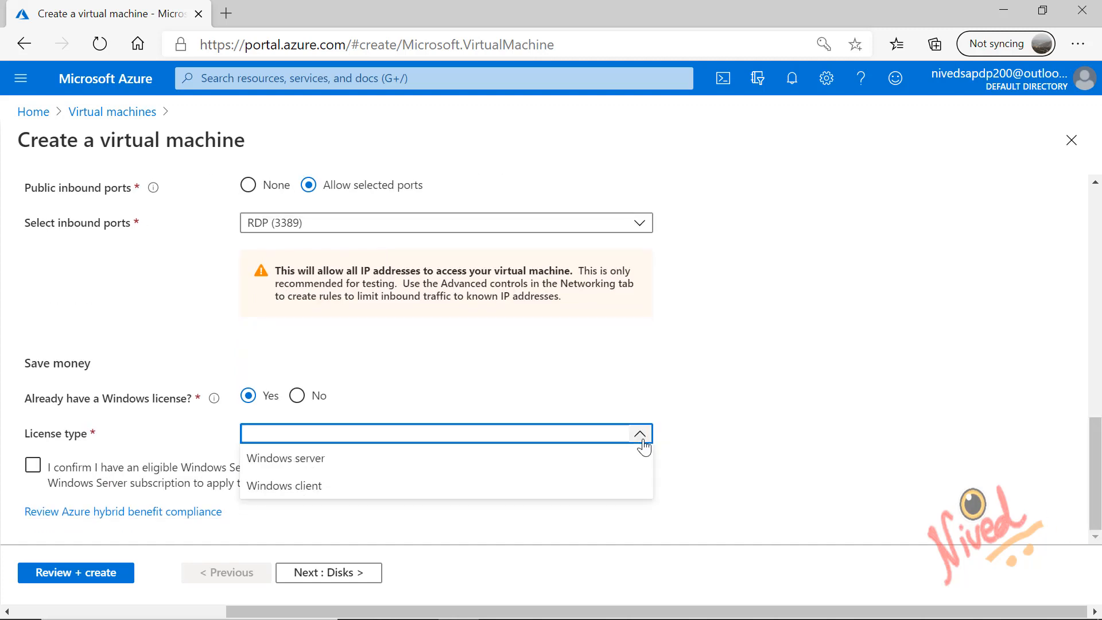
pyautogui.click(308, 457)
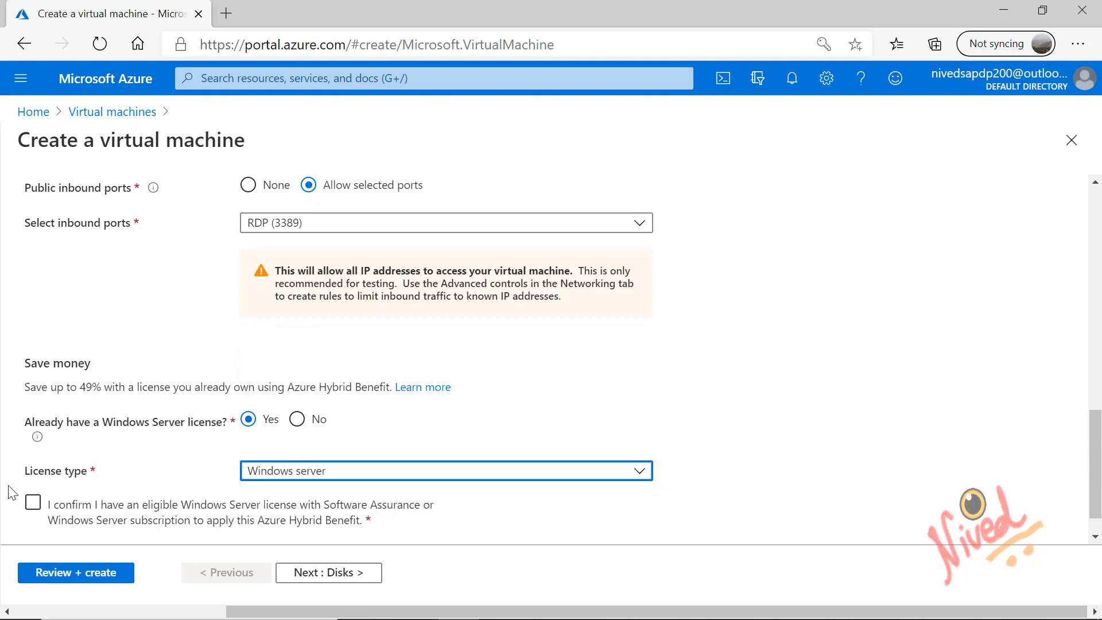
pyautogui.click(33, 502)
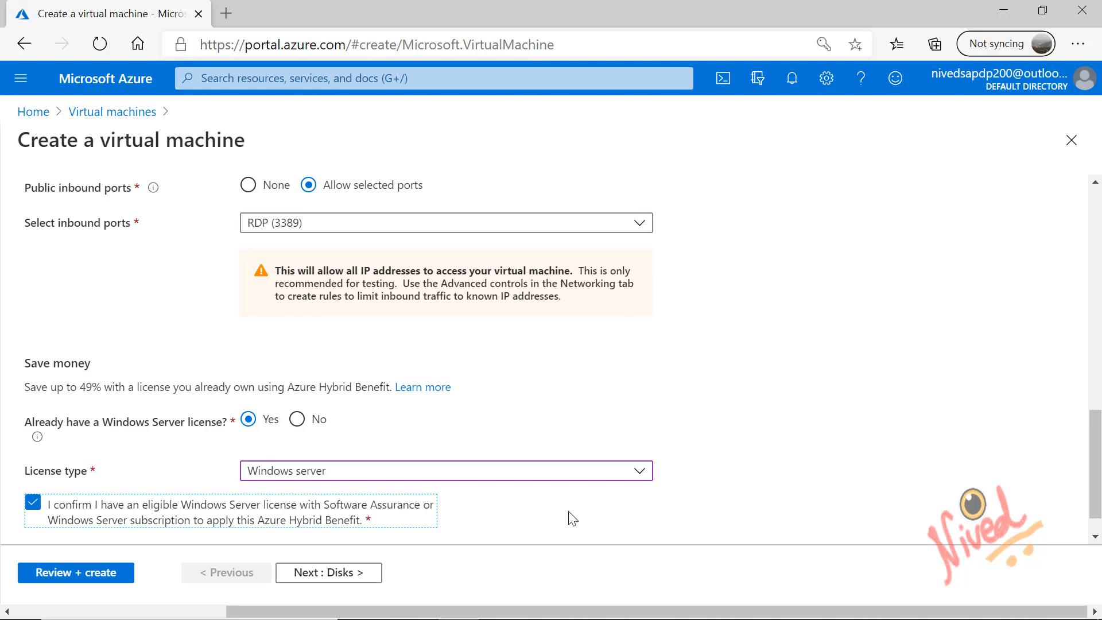
pyautogui.click(782, 414)
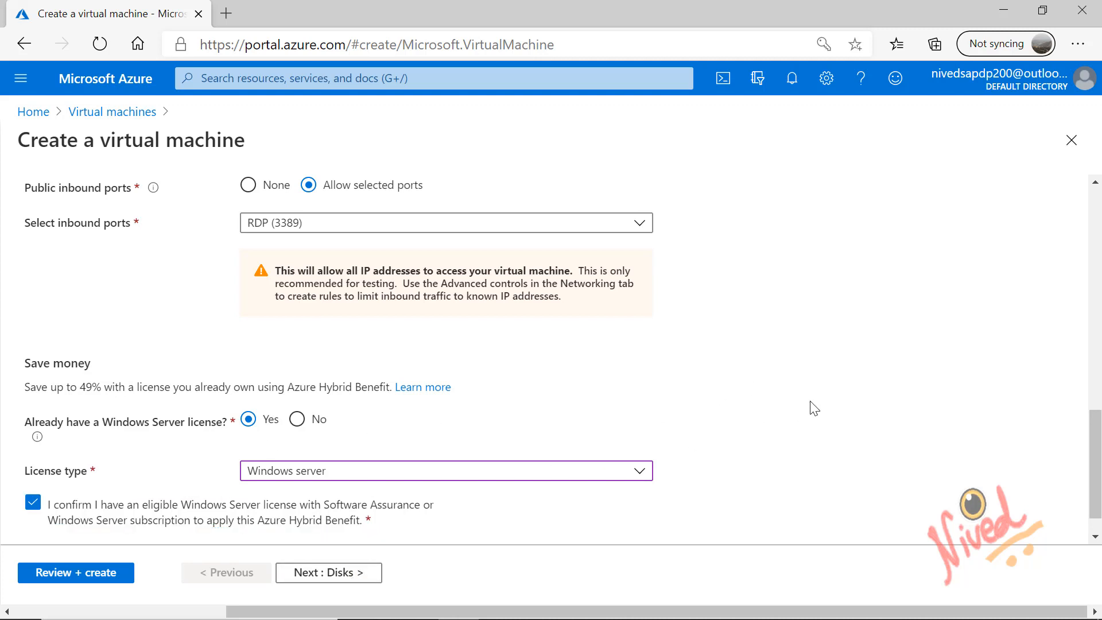
pyautogui.moveTo(1099, 459)
pyautogui.mouseDown()
pyautogui.moveTo(1099, 218)
pyautogui.moveTo(1101, 477)
pyautogui.mouseUp()
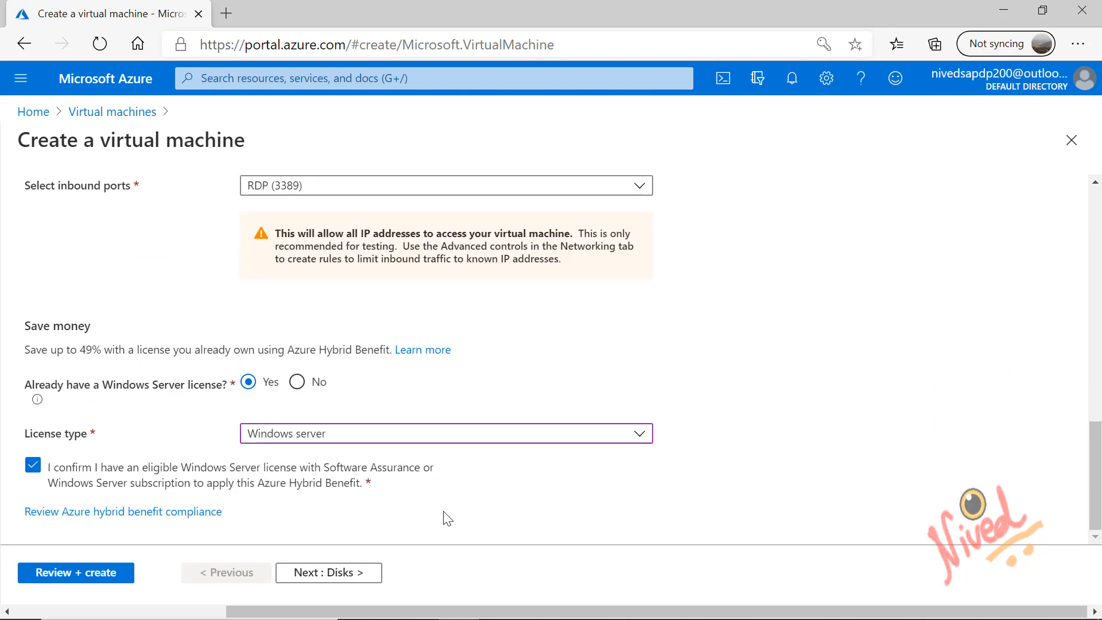
# Step: Proceed through the disk and networking settings with their defaults, declining to ever save the password in the browser
pyautogui.click(354, 573)
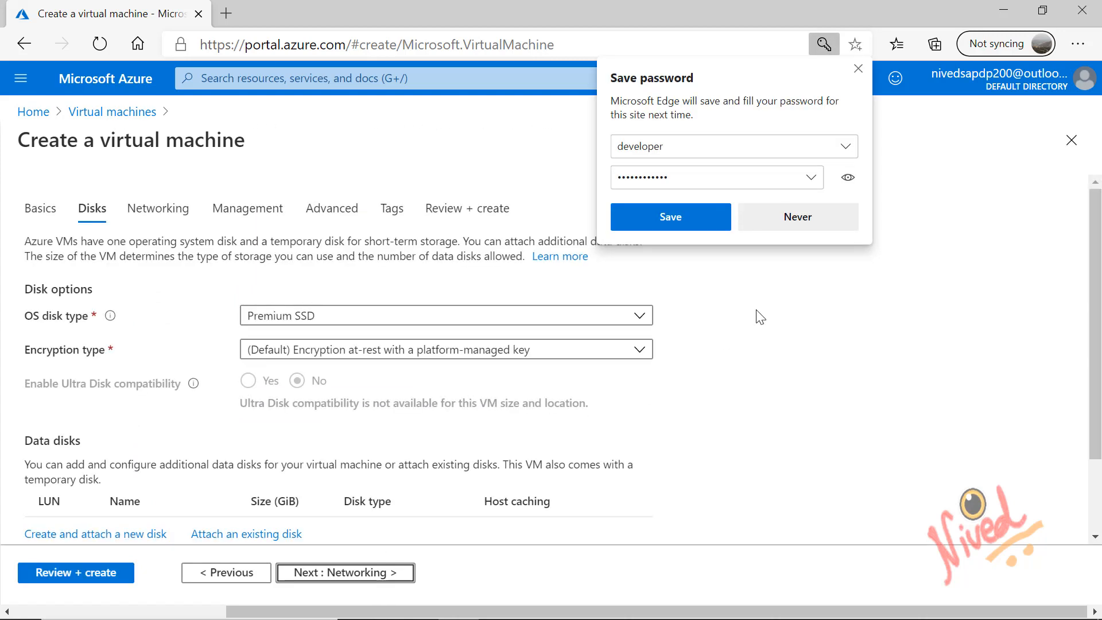
pyautogui.click(802, 219)
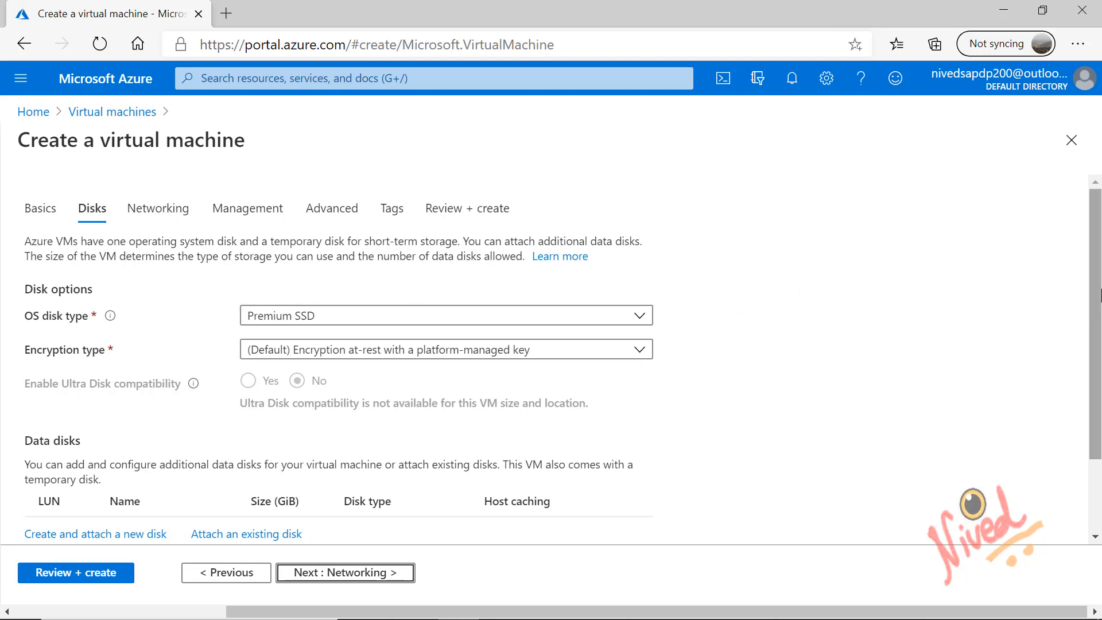
pyautogui.moveTo(1101, 293); pyautogui.dragTo(1101, 293)
pyautogui.scroll(1, 1100, 345)
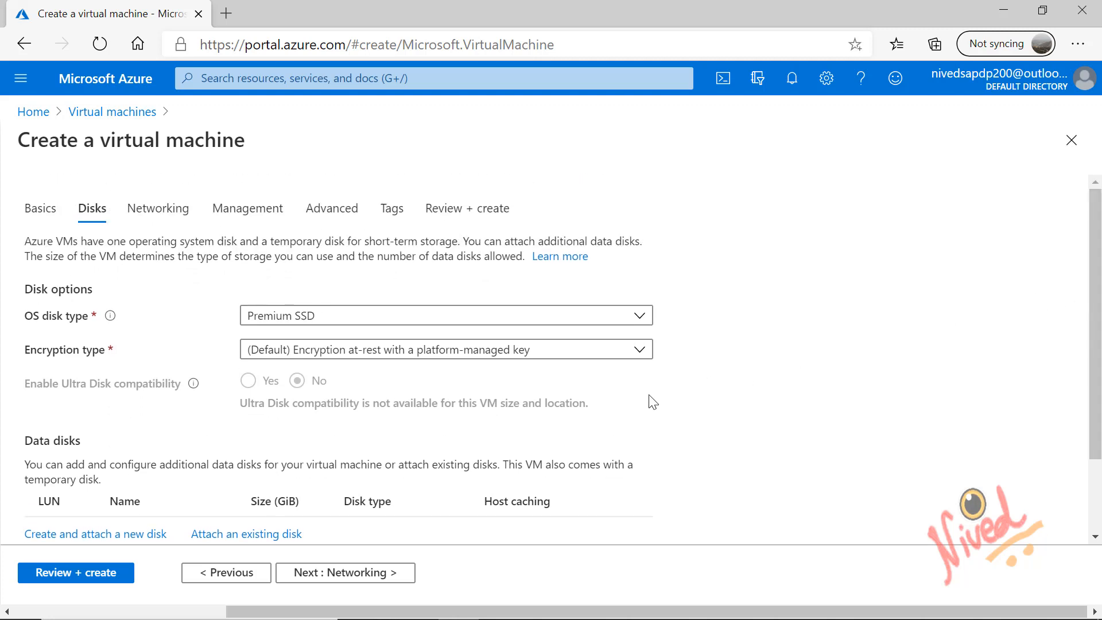
pyautogui.click(367, 576)
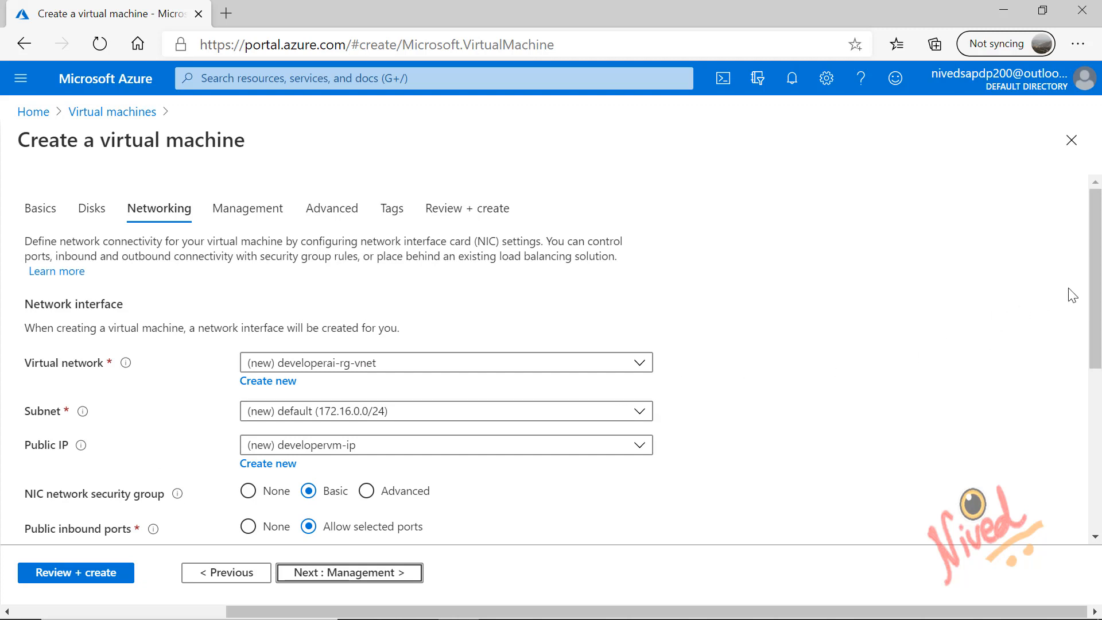
pyautogui.moveTo(1096, 298); pyautogui.dragTo(1096, 462)
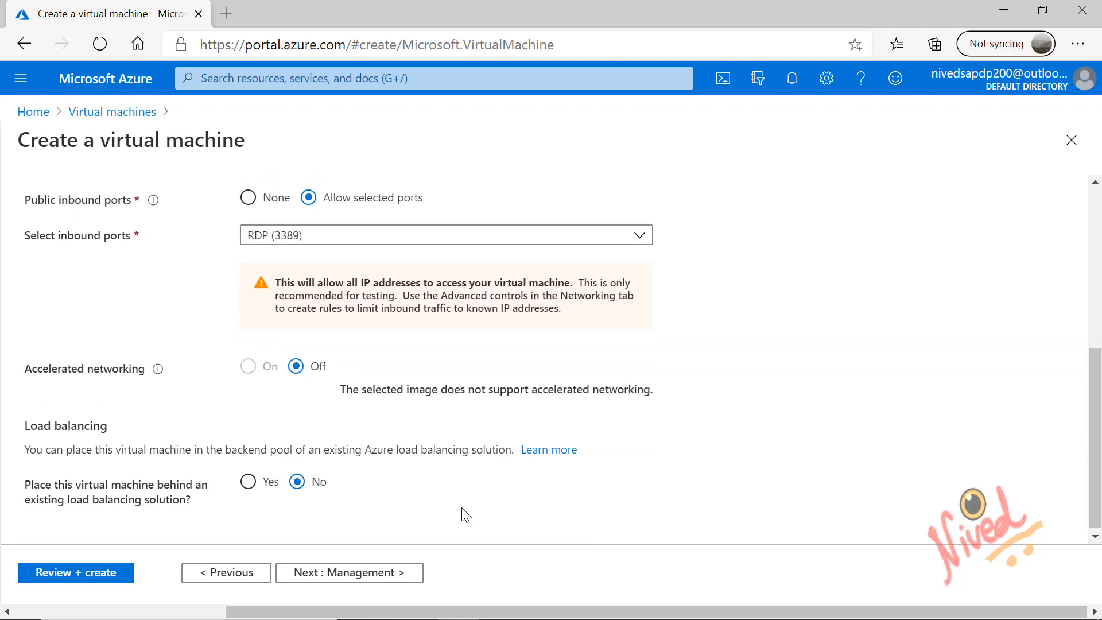
# Step: Turn off boot diagnostics in the virtual machine's management settings
pyautogui.click(362, 574)
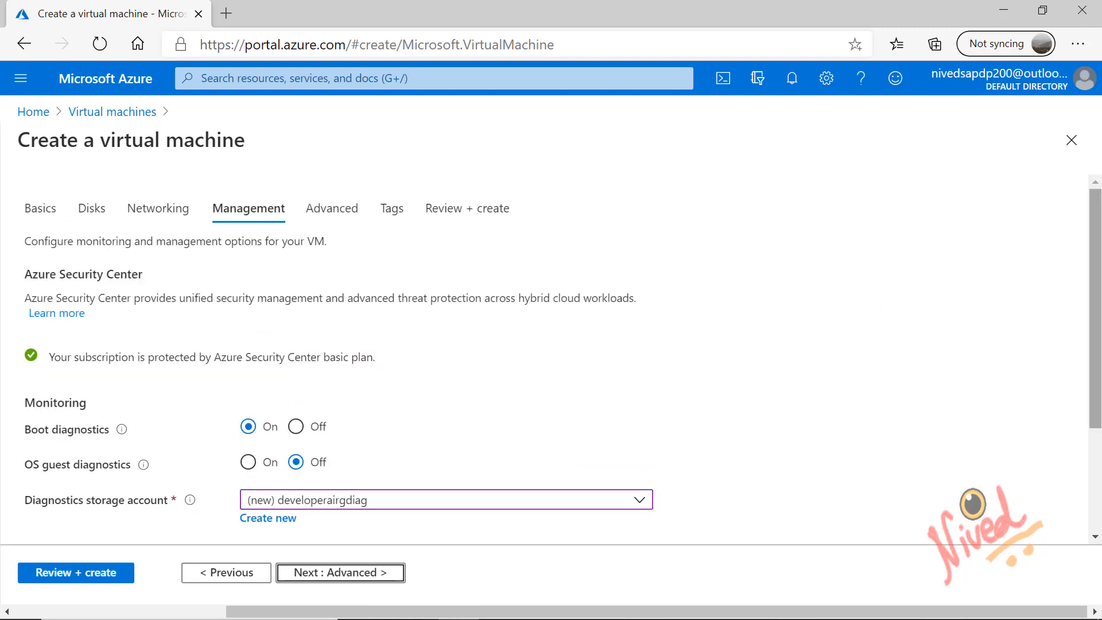
pyautogui.moveTo(1098, 310); pyautogui.dragTo(1097, 360)
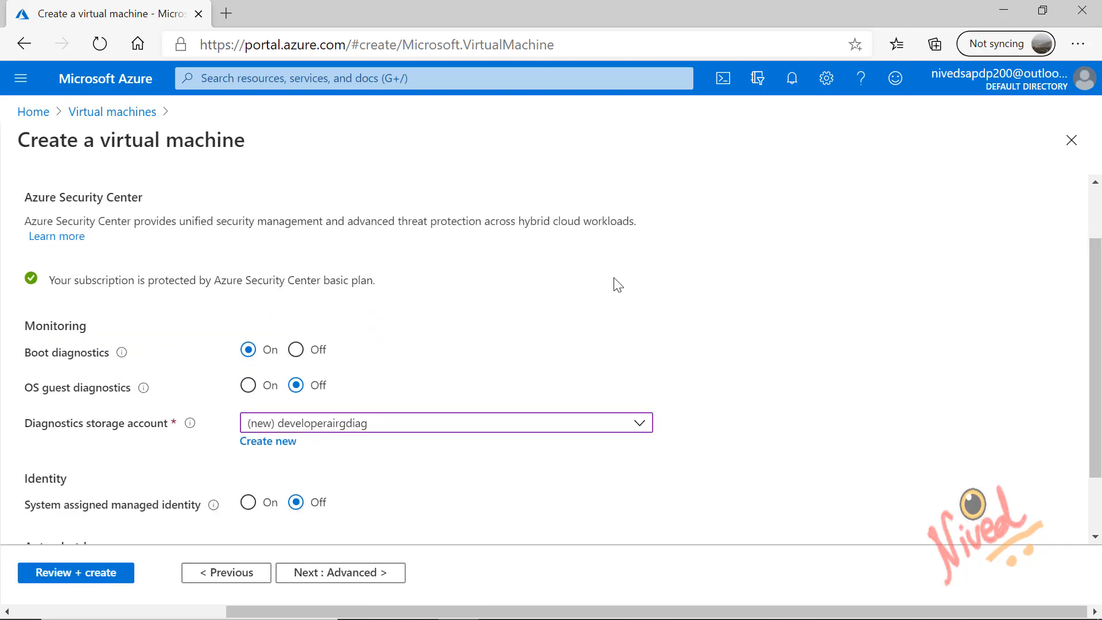
pyautogui.click(309, 350)
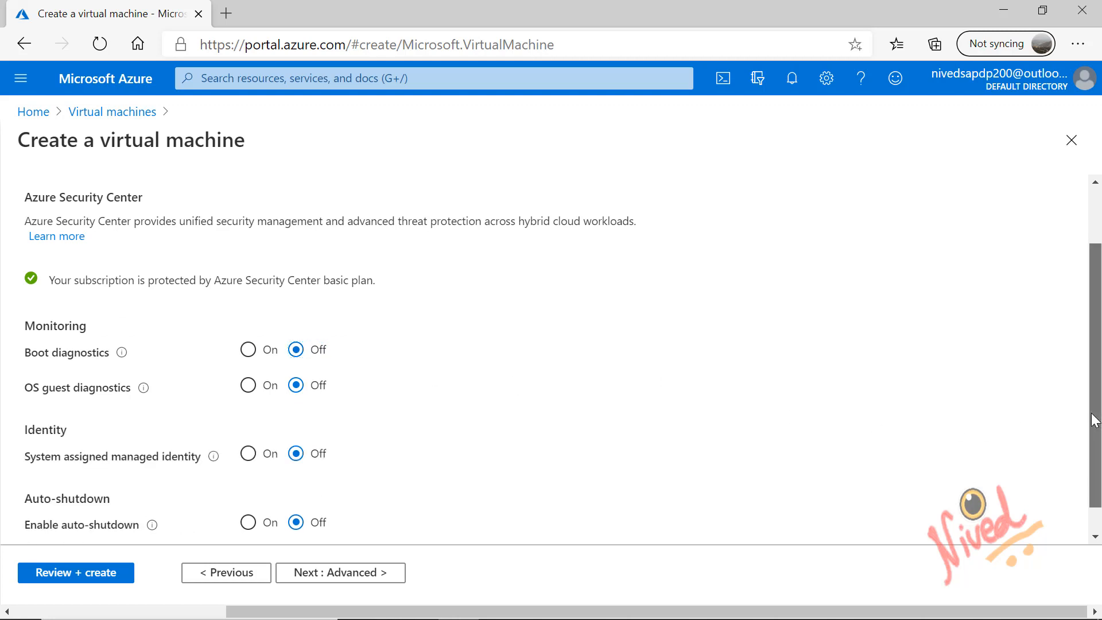
# Step: Enable auto-shutdown in the (UTC+05:30) Chennai, Kolkata, Mumbai, New Delhi time zone, with notification before shutdown off
pyautogui.moveTo(1098, 424); pyautogui.dragTo(1099, 479)
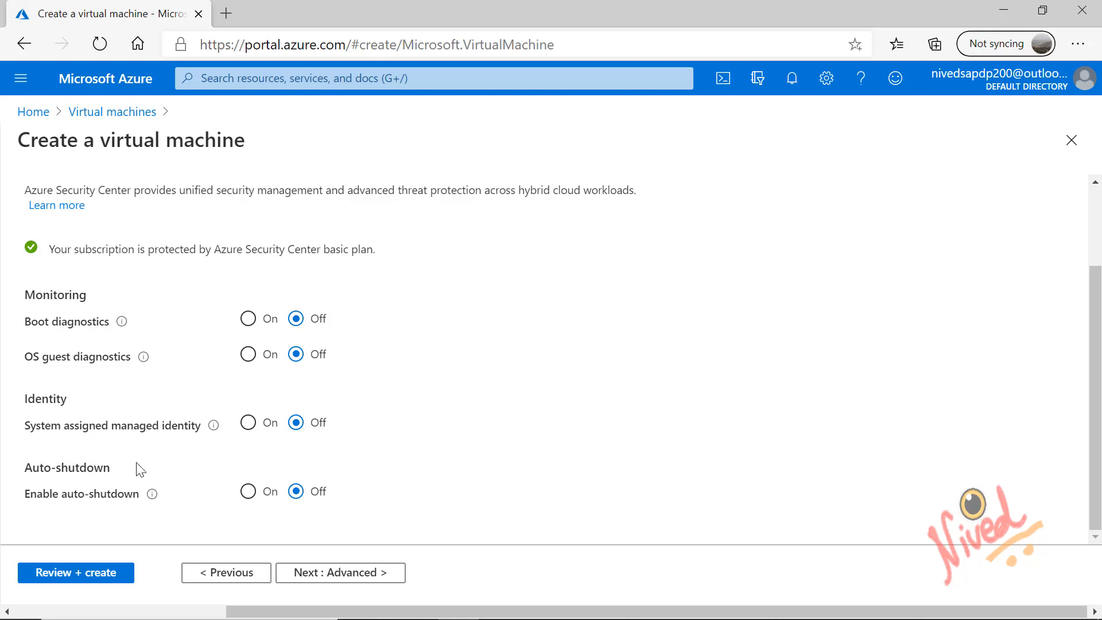
pyautogui.click(249, 492)
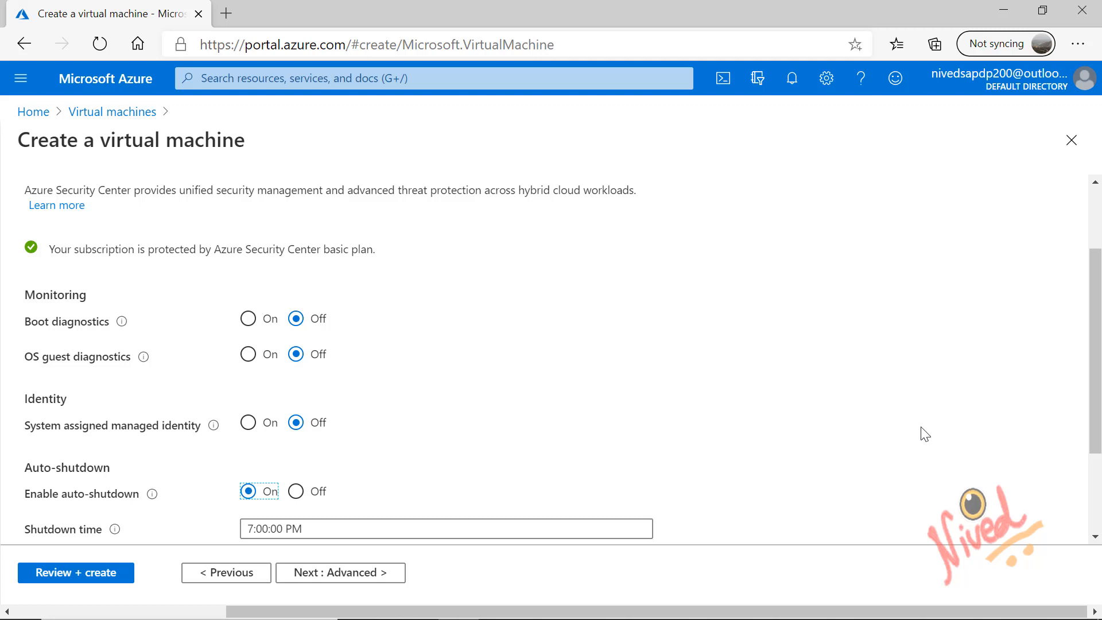
pyautogui.moveTo(1096, 401); pyautogui.dragTo(1097, 480)
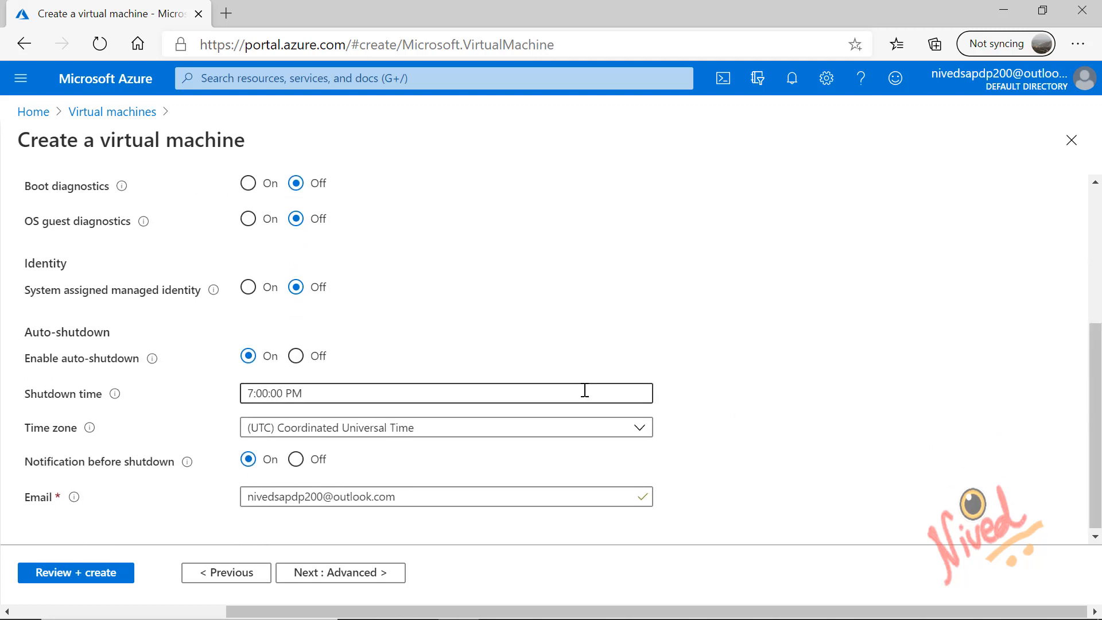
pyautogui.click(585, 390)
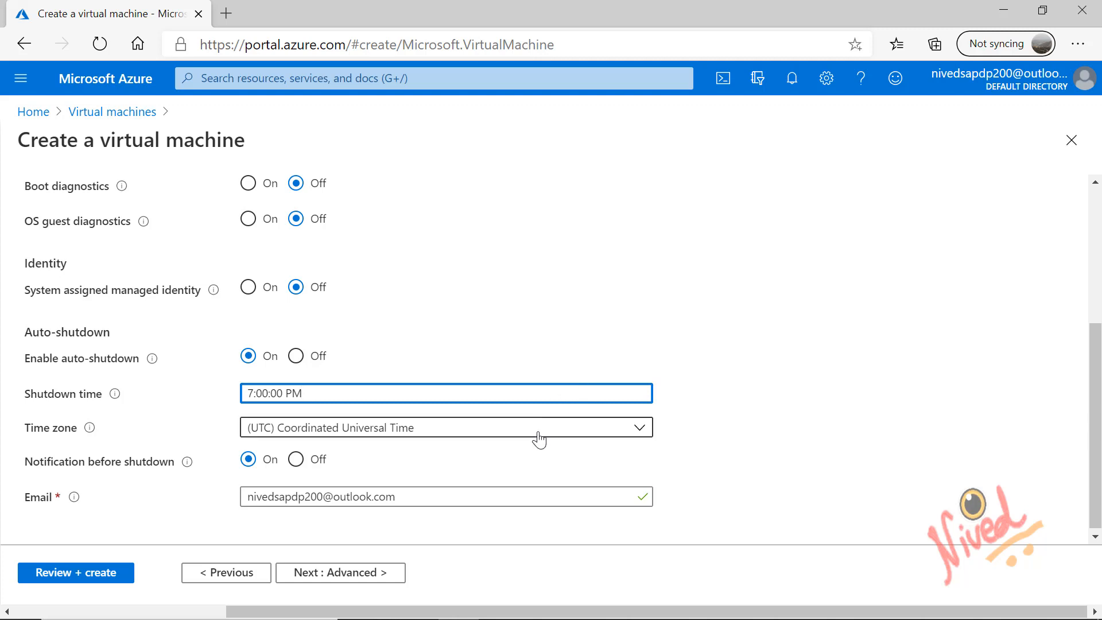
pyautogui.click(538, 438)
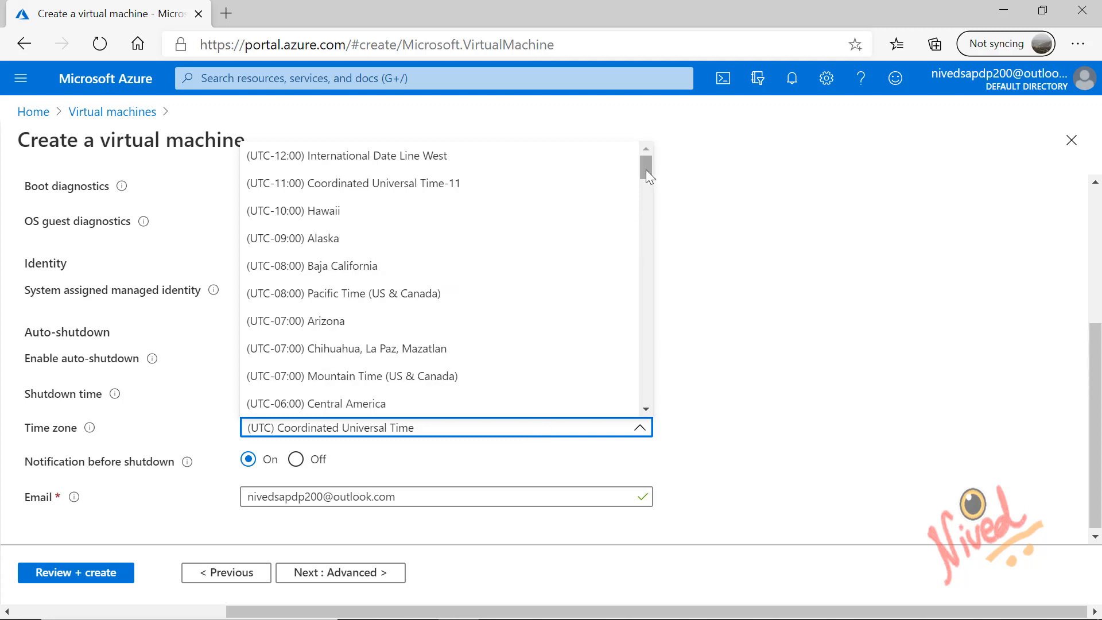
pyautogui.moveTo(646, 169); pyautogui.dragTo(650, 333)
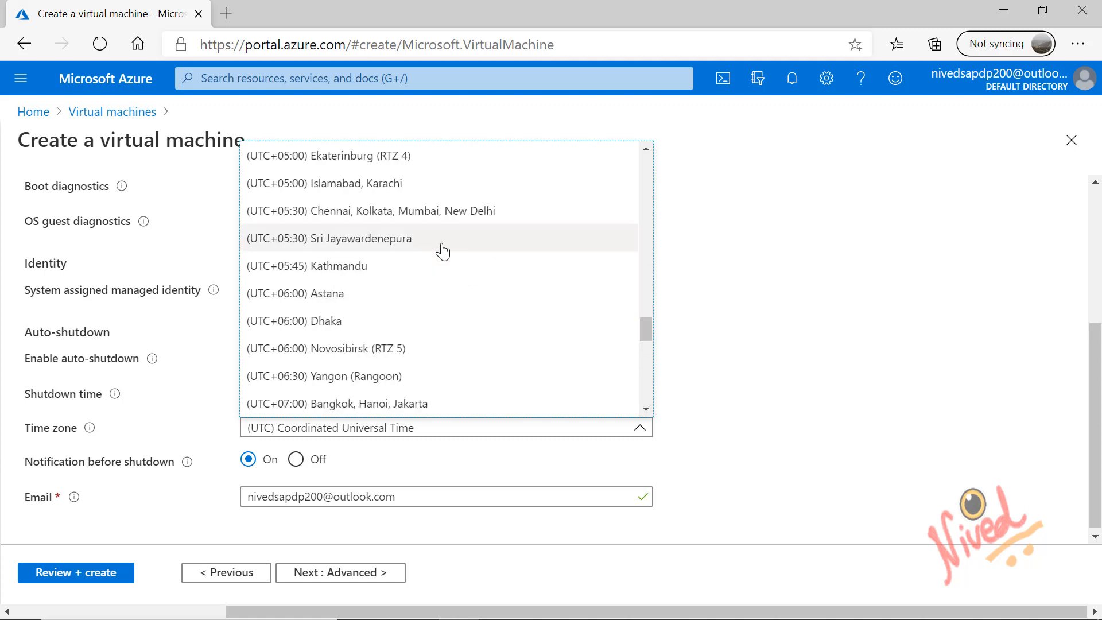
pyautogui.click(428, 211)
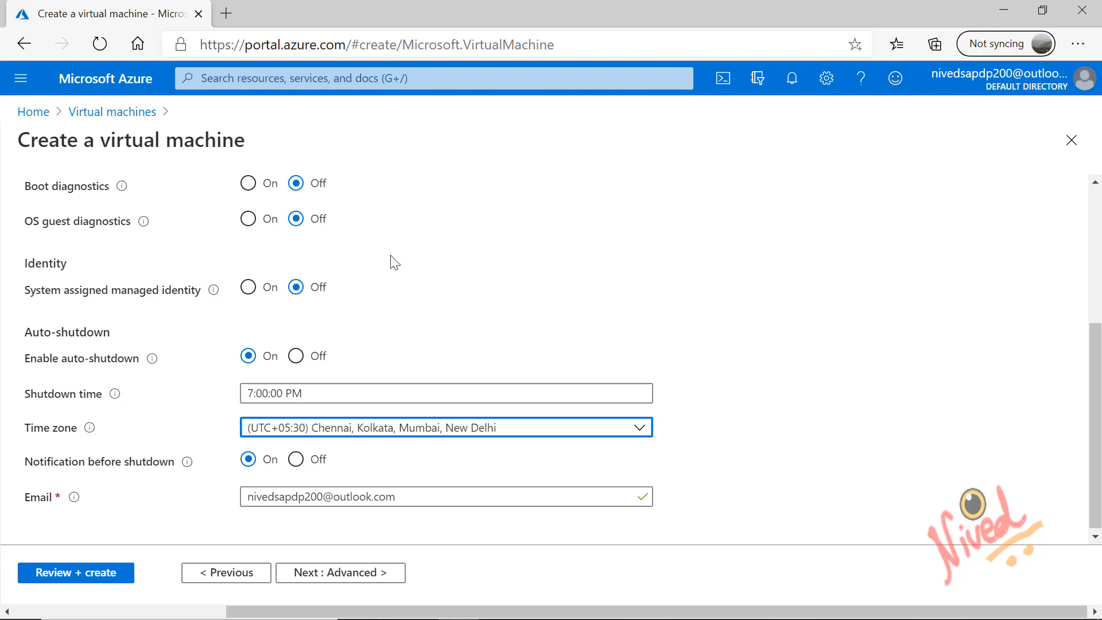
pyautogui.click(295, 460)
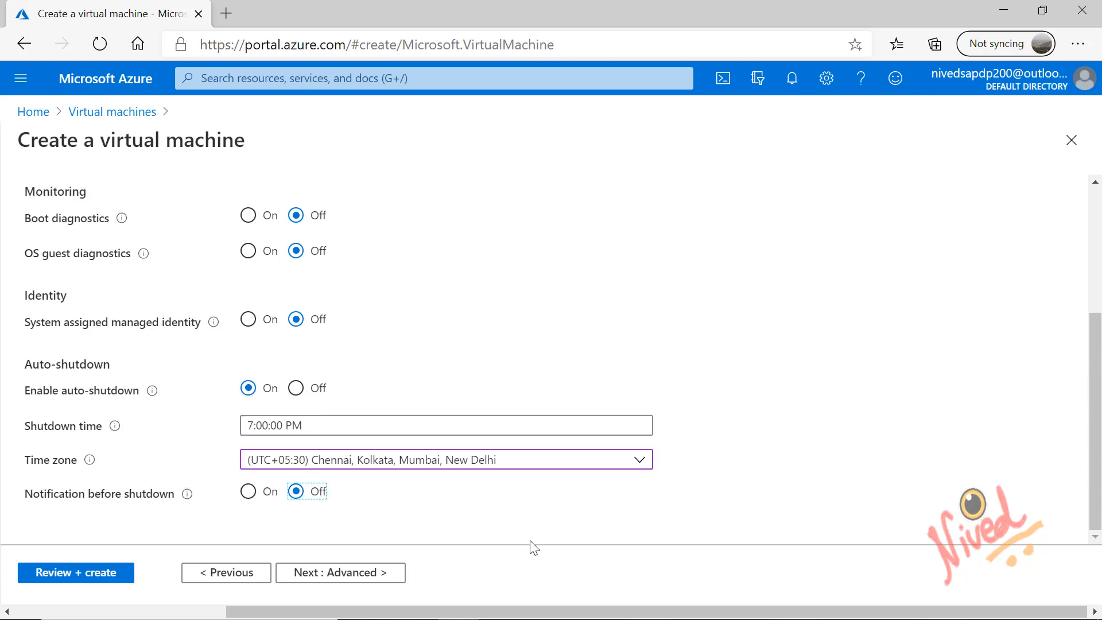
# Step: Leave the advanced settings at their defaults, validate the configuration and submit the virtual machine for creation
pyautogui.click(380, 572)
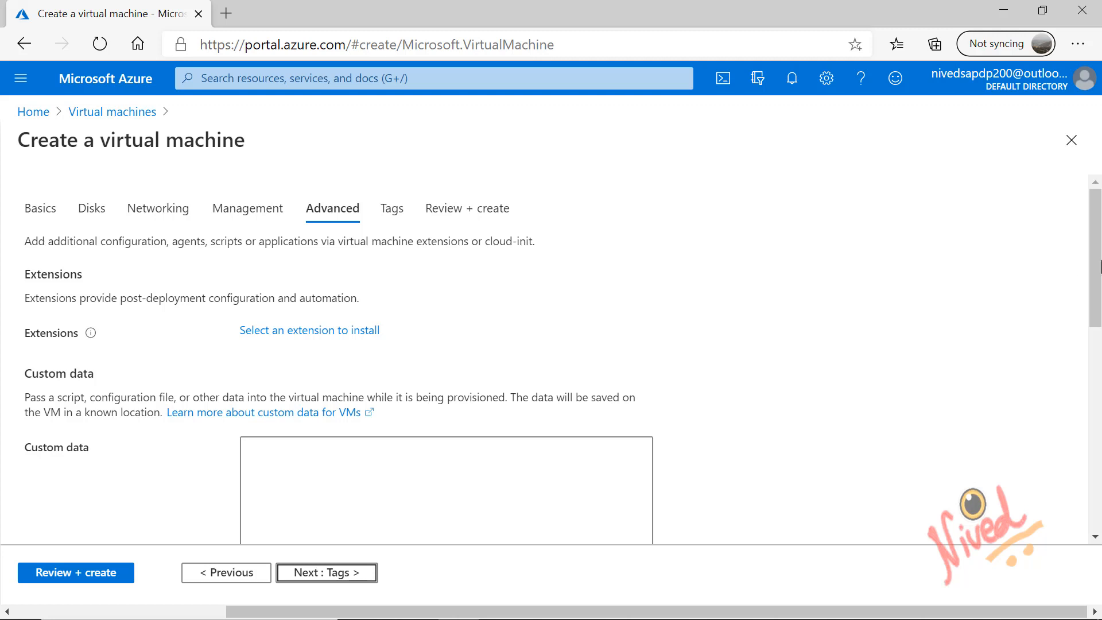
pyautogui.moveTo(1101, 265)
pyautogui.mouseDown()
pyautogui.moveTo(1101, 416)
pyautogui.moveTo(1101, 265)
pyautogui.mouseUp()
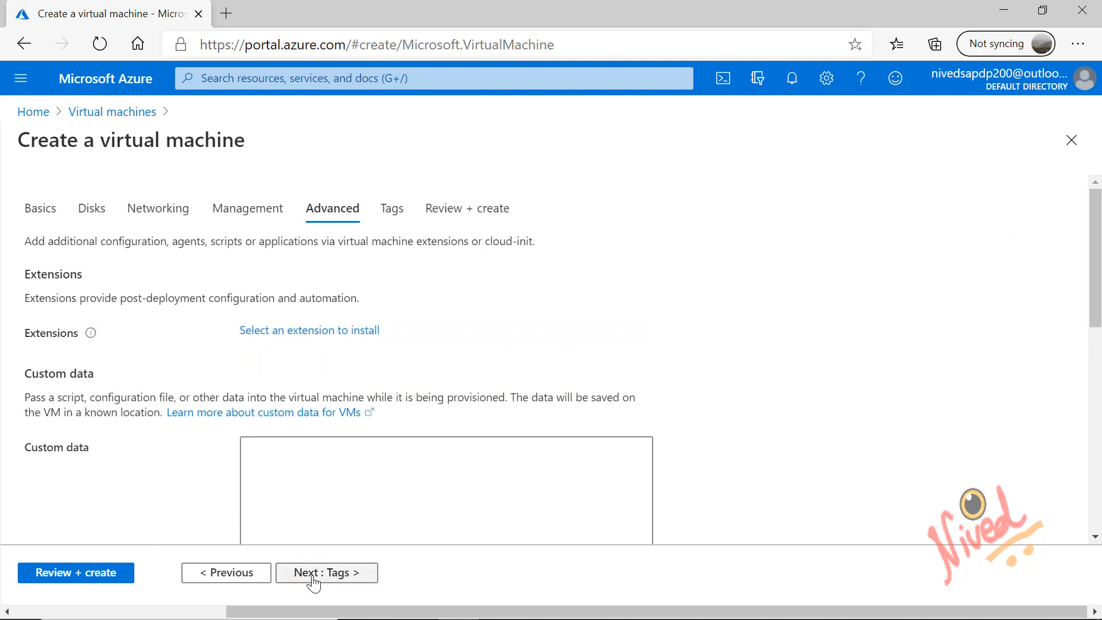
pyautogui.click(88, 574)
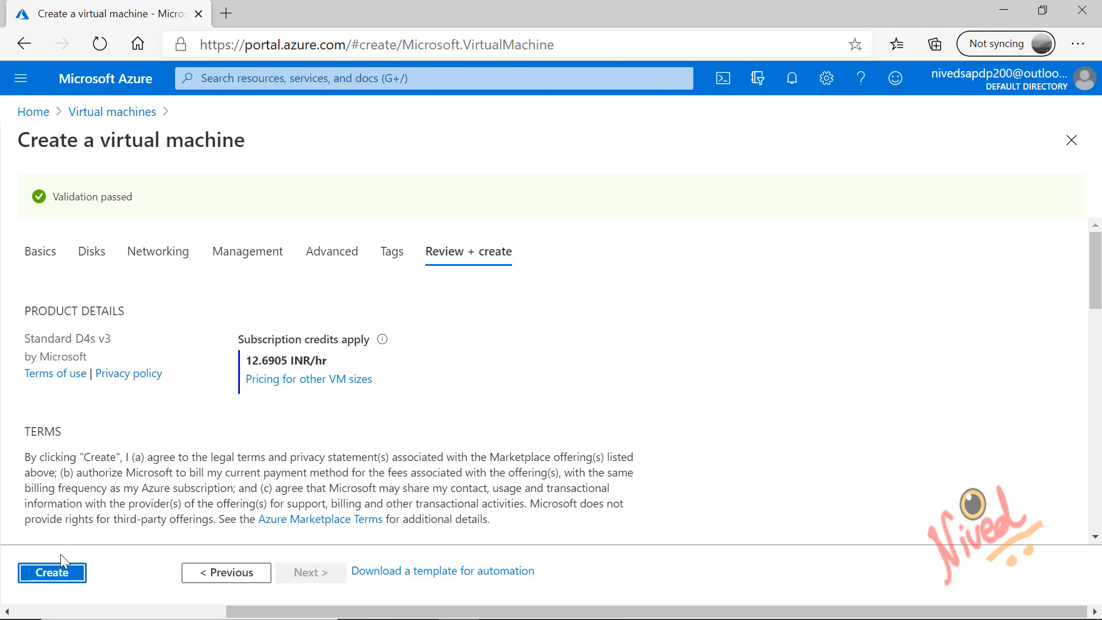
pyautogui.click(57, 579)
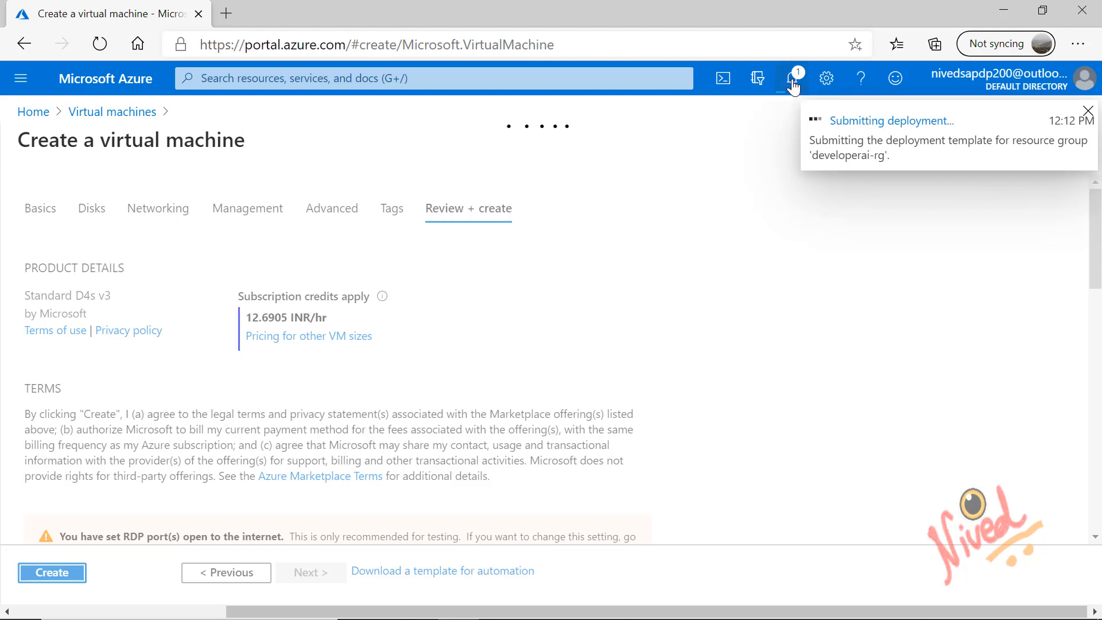
pyautogui.click(794, 79)
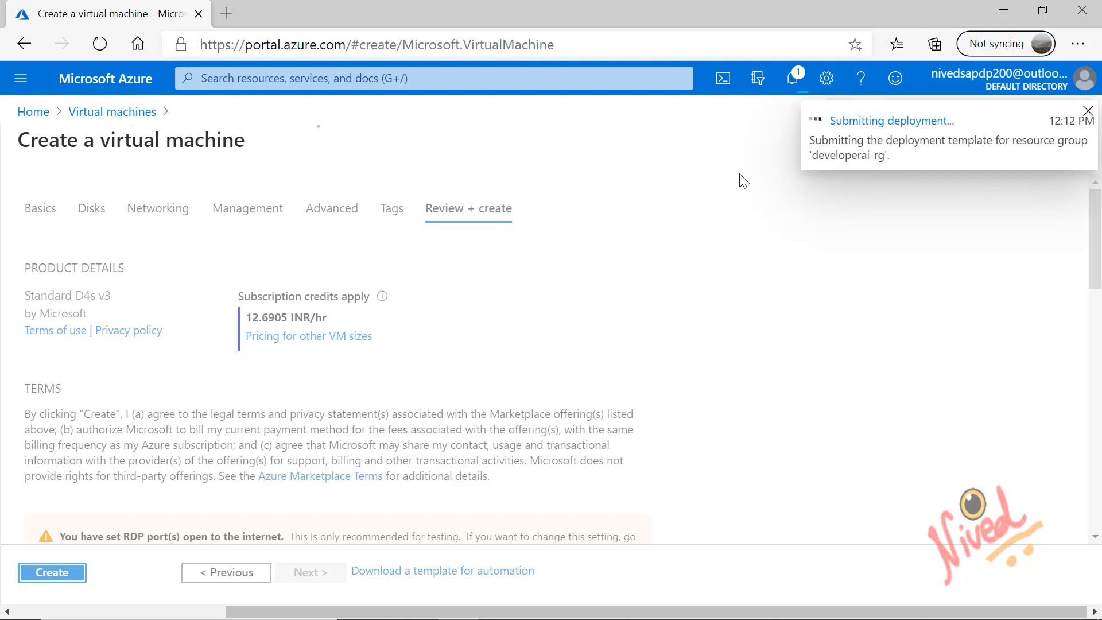